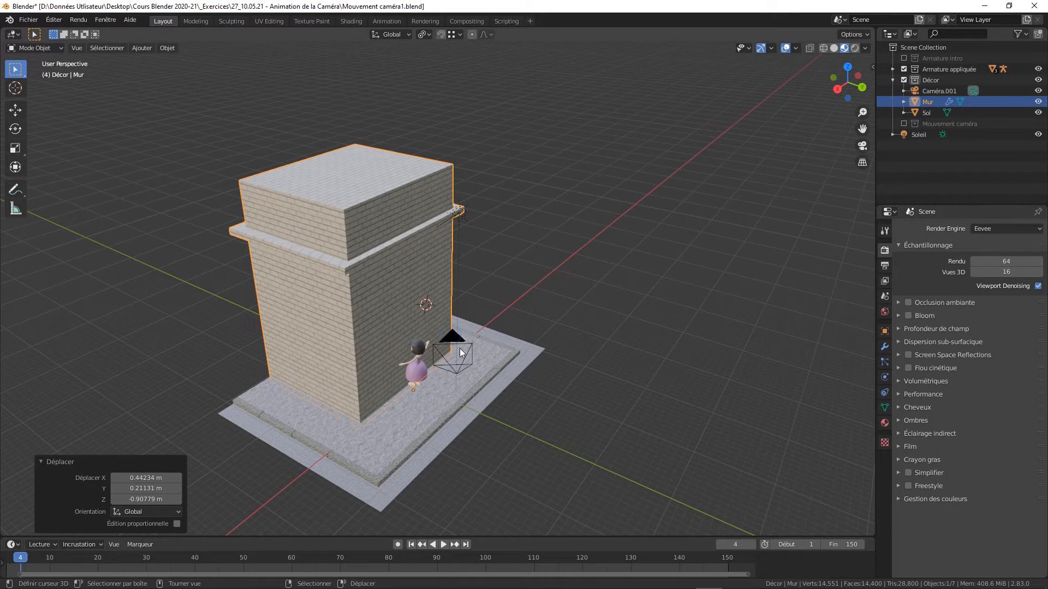
- Undo the wall's last move and reset the 3D cursor to the world origin
{"action": "key", "text": "ctrl+z"}
{"action": "left_click", "coordinate": [450, 339]}
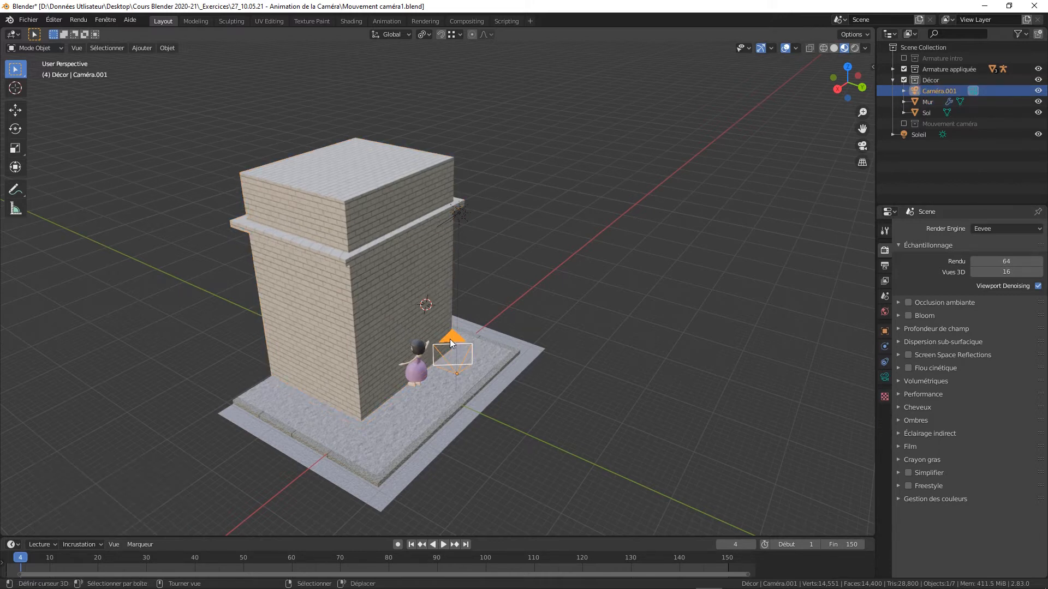
{"action": "middle_click_drag", "start_coordinate": [449, 339], "coordinate": [519, 389]}
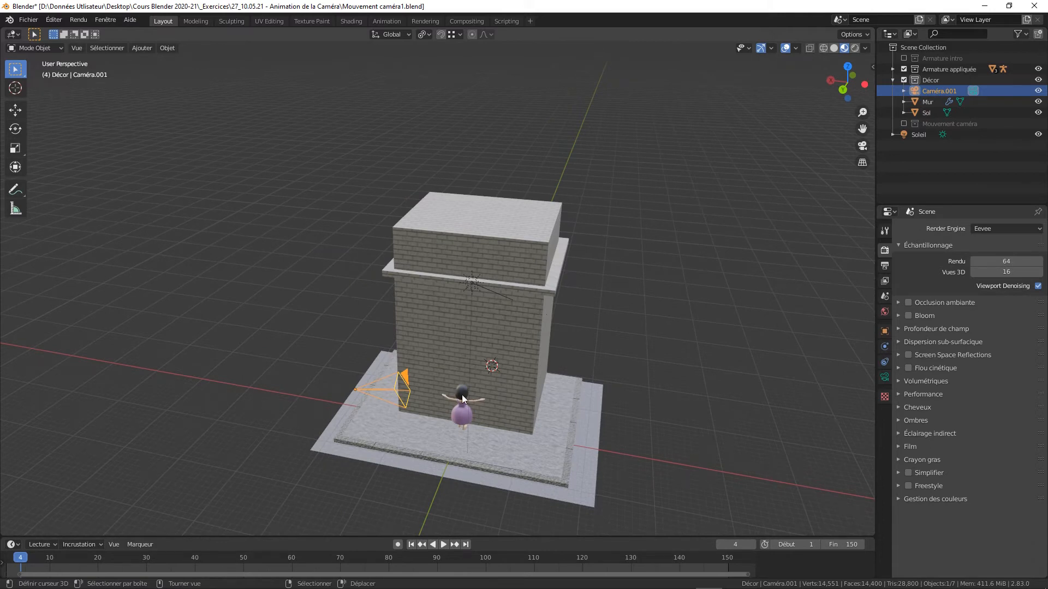
{"action": "middle_click_drag", "start_coordinate": [506, 367], "coordinate": [532, 346]}
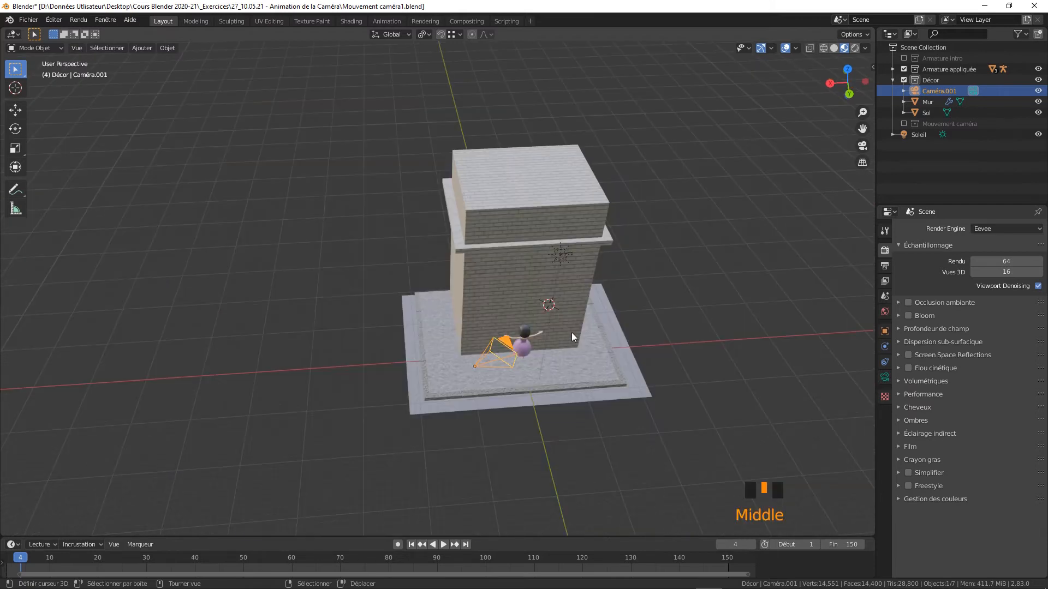
{"action": "key", "text": "shift+c"}
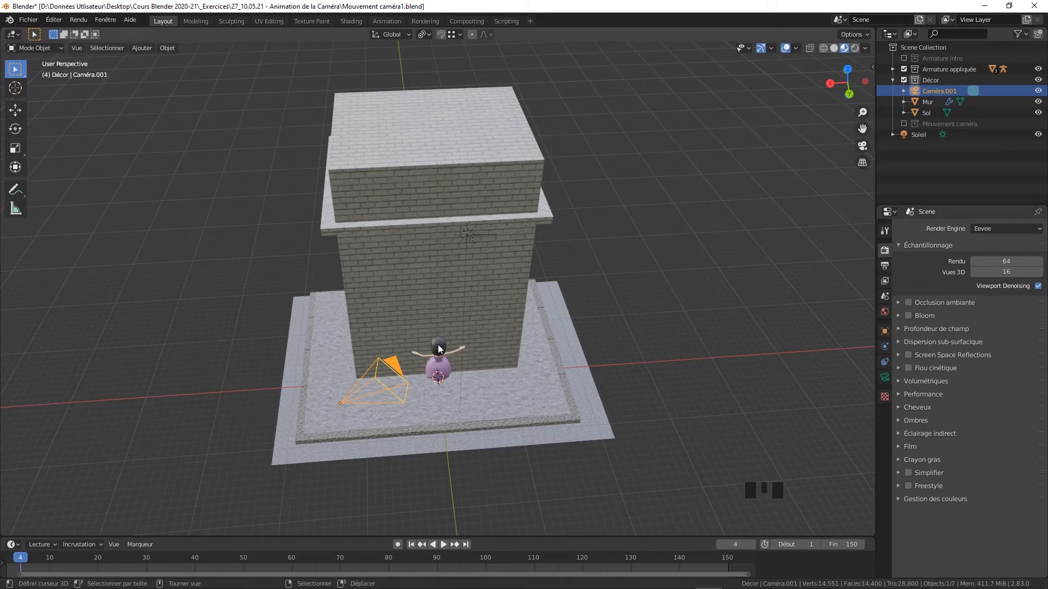
- Clear the rotation of the camera in front of the building
{"action": "right_click", "coordinate": [396, 368]}
{"action": "right_click", "coordinate": [395, 372]}
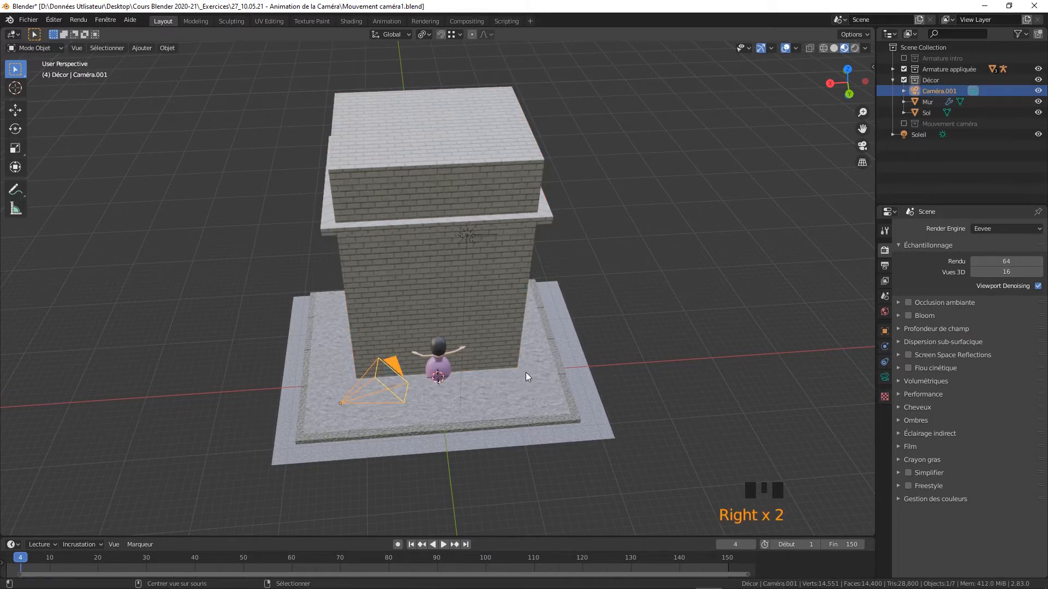
{"action": "key", "text": "alt+r"}
{"action": "middle_click_drag", "start_coordinate": [597, 417], "coordinate": [346, 386]}
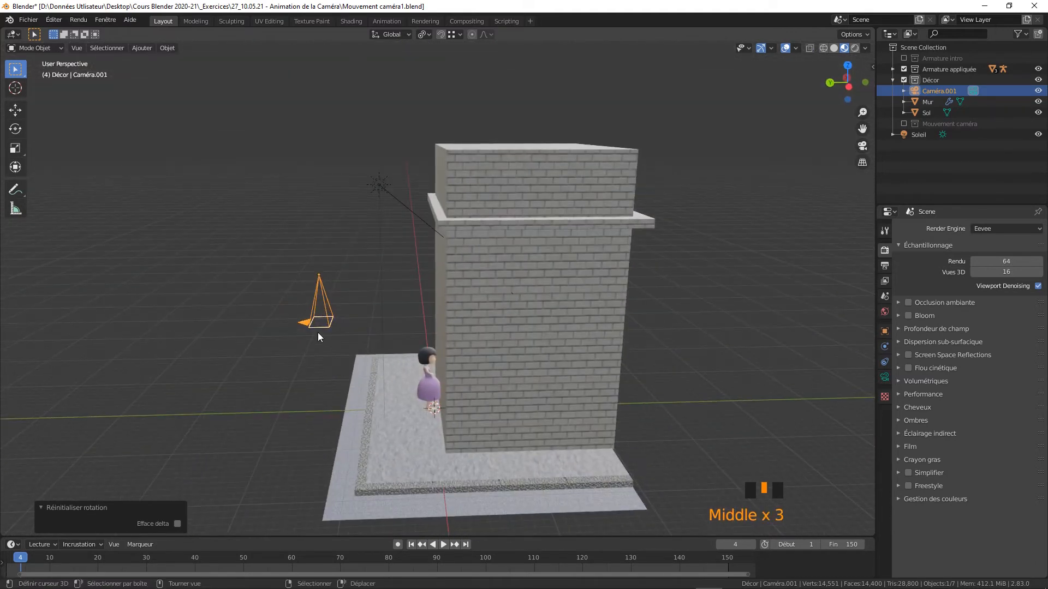
{"action": "middle_click_drag", "start_coordinate": [299, 317], "coordinate": [506, 319]}
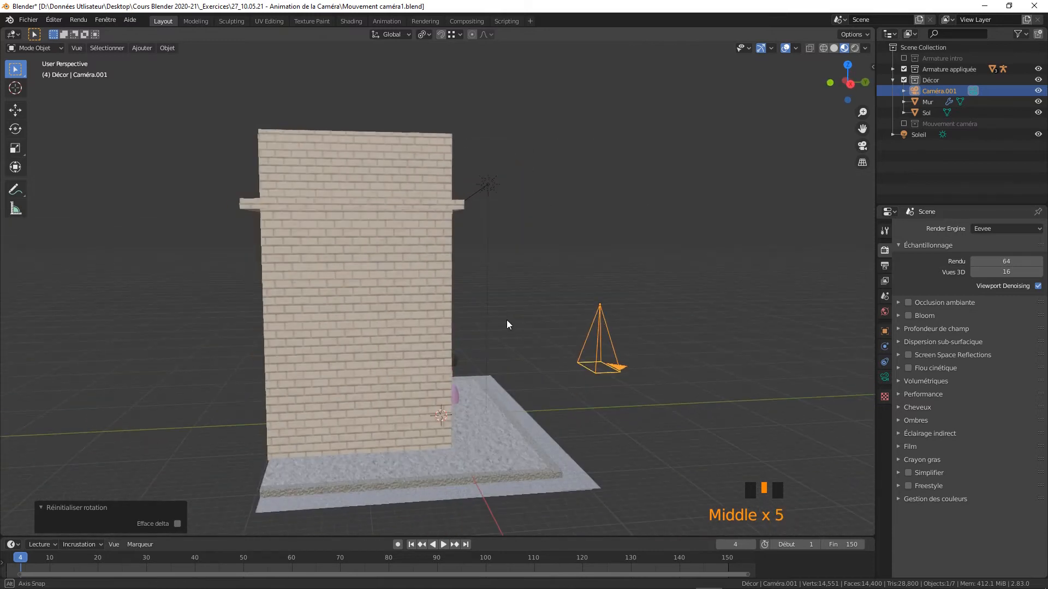
{"action": "middle_click_drag", "start_coordinate": [614, 322], "coordinate": [569, 326]}
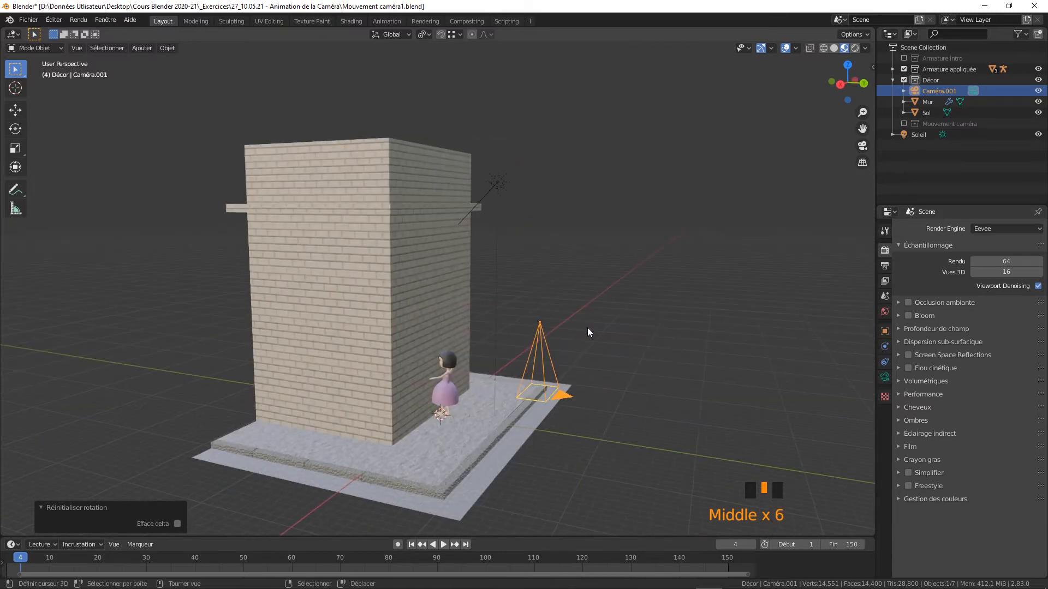
{"action": "middle_click_drag", "start_coordinate": [475, 276], "coordinate": [546, 302]}
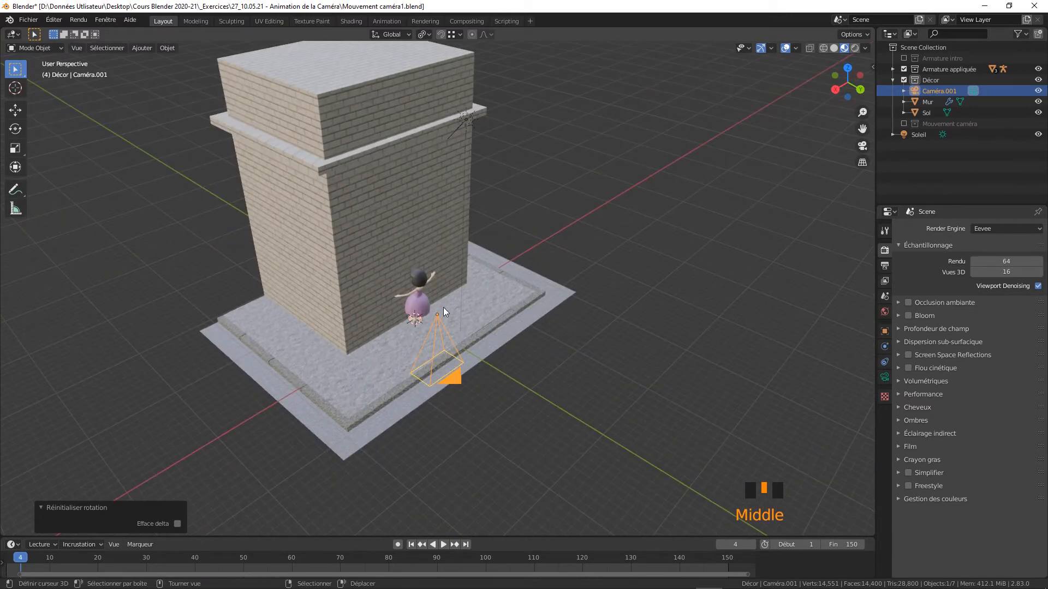
- Add a Bézier circle at the world origin and scale it up by about 36.7 so it surrounds the building
{"action": "key", "text": "shift+a"}
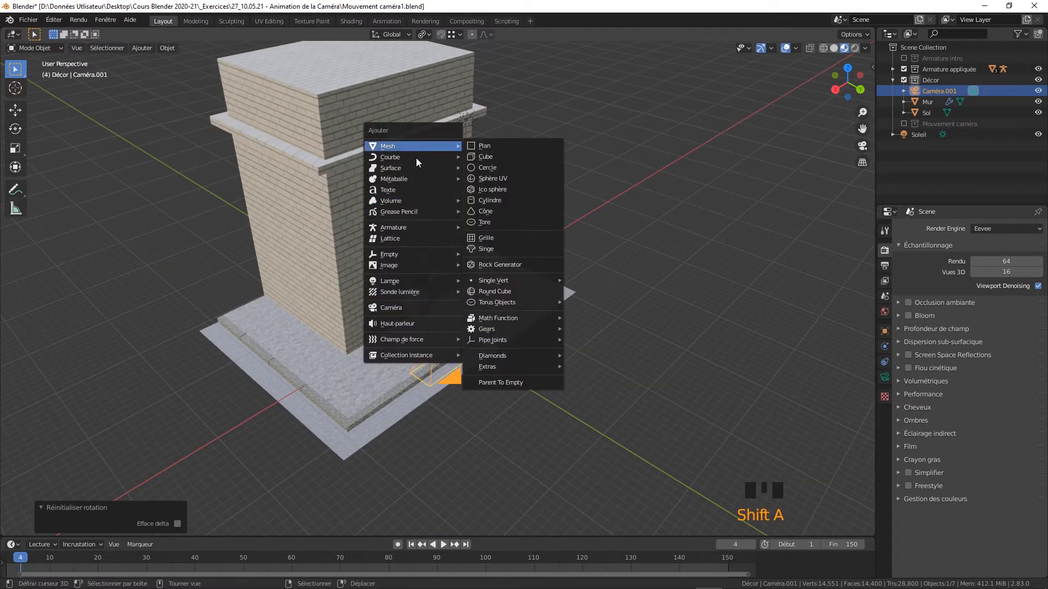
{"action": "mouse_move", "coordinate": [417, 162]}
{"action": "left_click", "coordinate": [503, 168]}
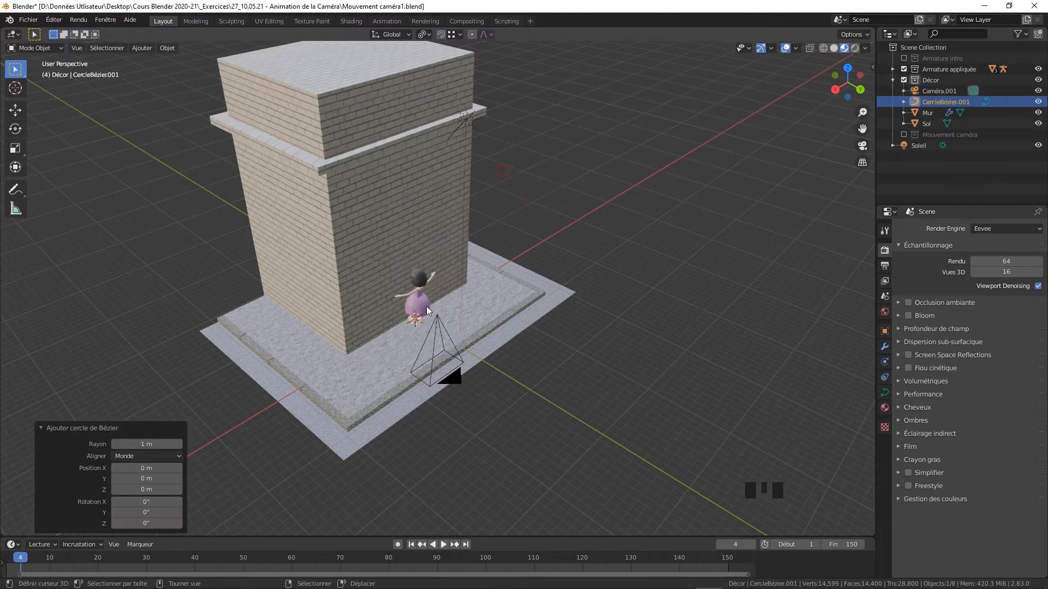
{"action": "key", "text": "s"}
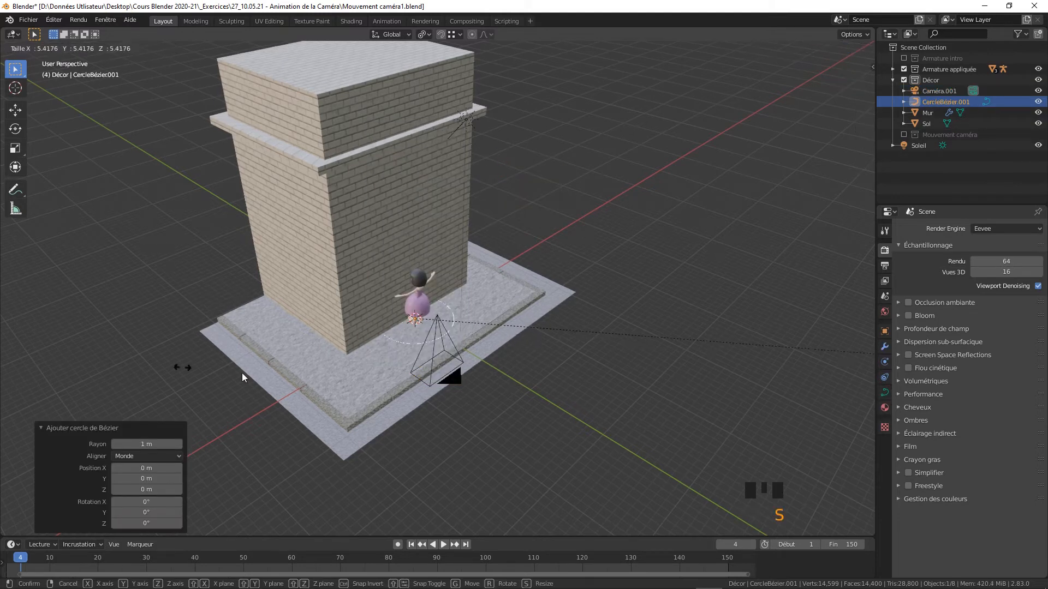
{"action": "left_click", "coordinate": [841, 459]}
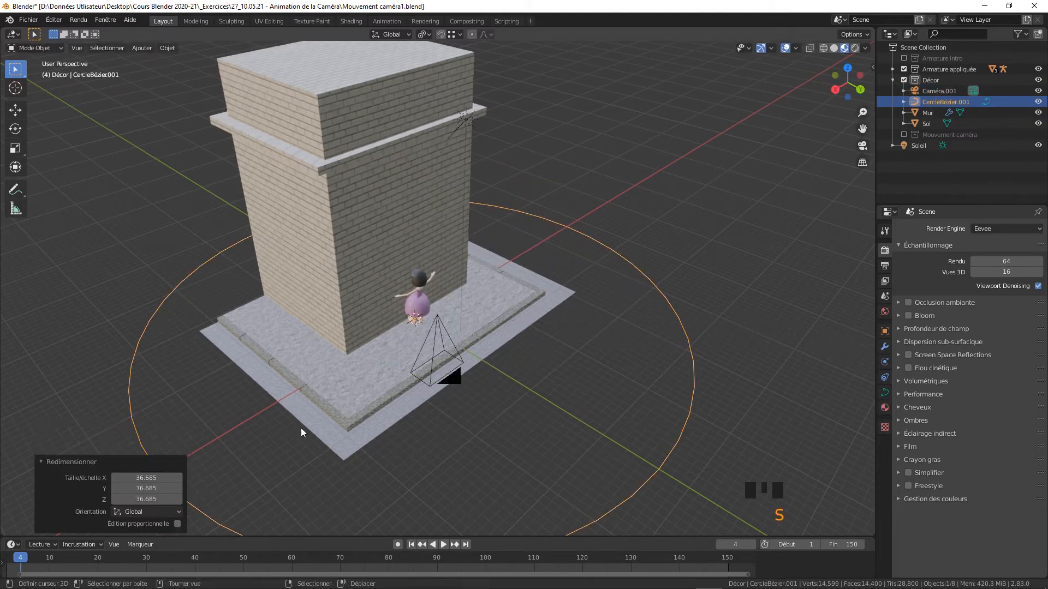
{"action": "scroll", "coordinate": [522, 398], "scroll_direction": "up", "scroll_amount": 2}
{"action": "scroll", "coordinate": [522, 398], "scroll_direction": "down", "scroll_amount": 4}
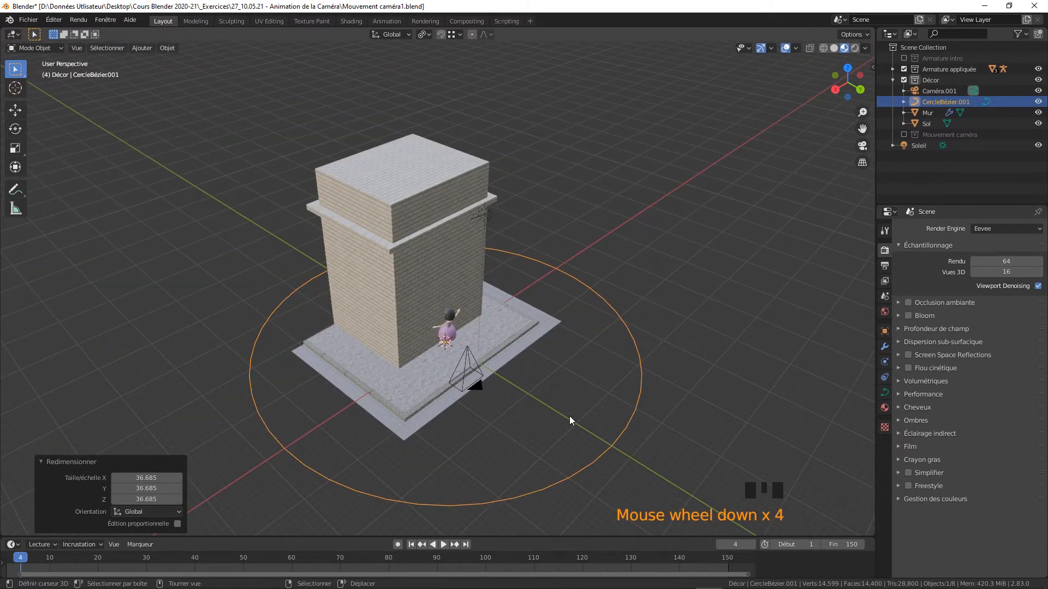
{"action": "key", "text": "Tab"}
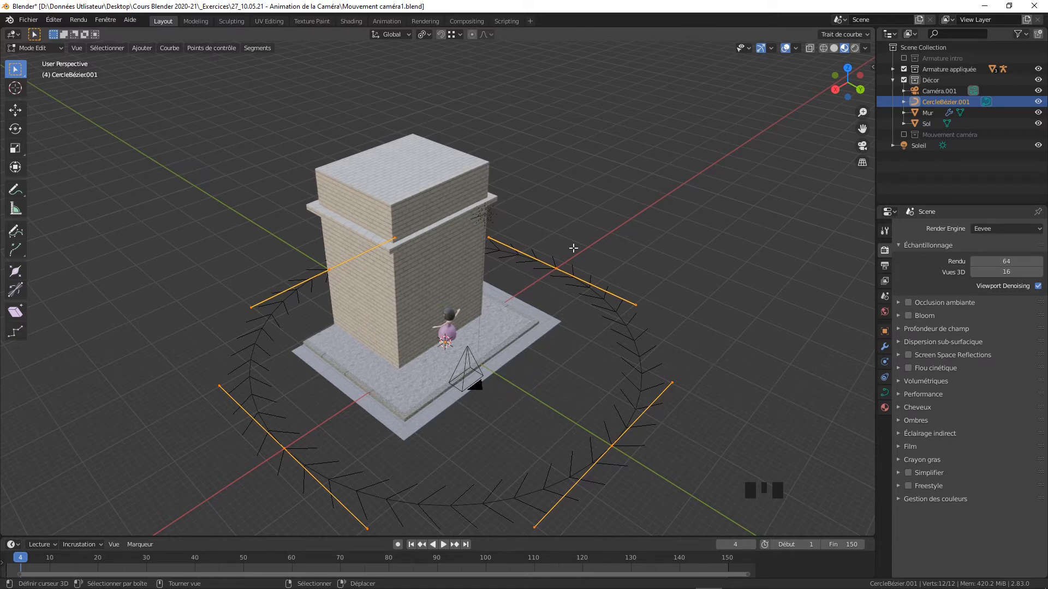
{"action": "key", "text": "Tab"}
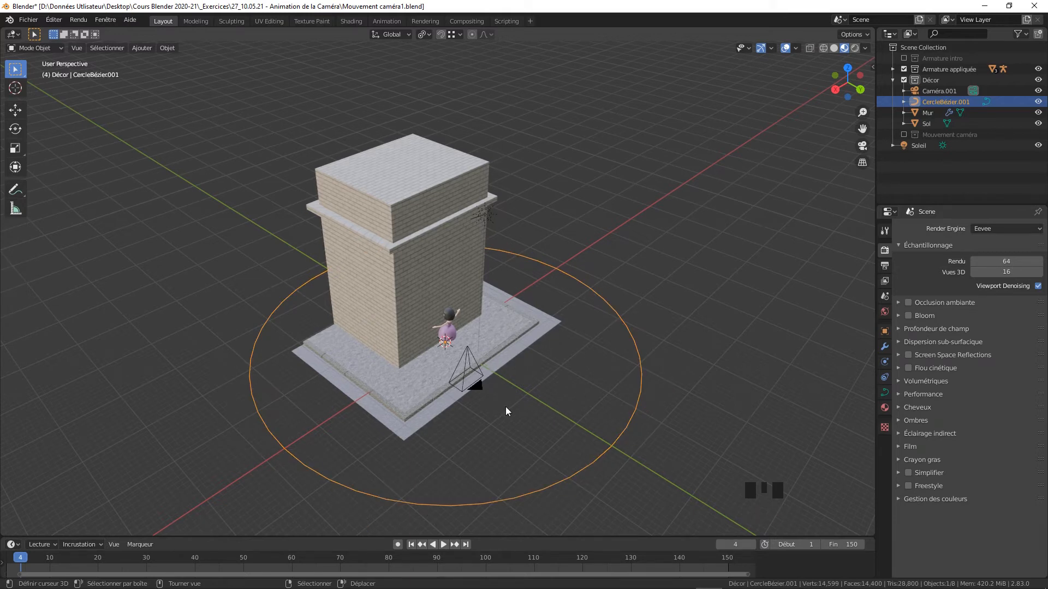
- Parent the camera to the Bézier circle with the Follow Path (Suivre chemin) option
{"action": "right_click", "coordinate": [467, 352]}
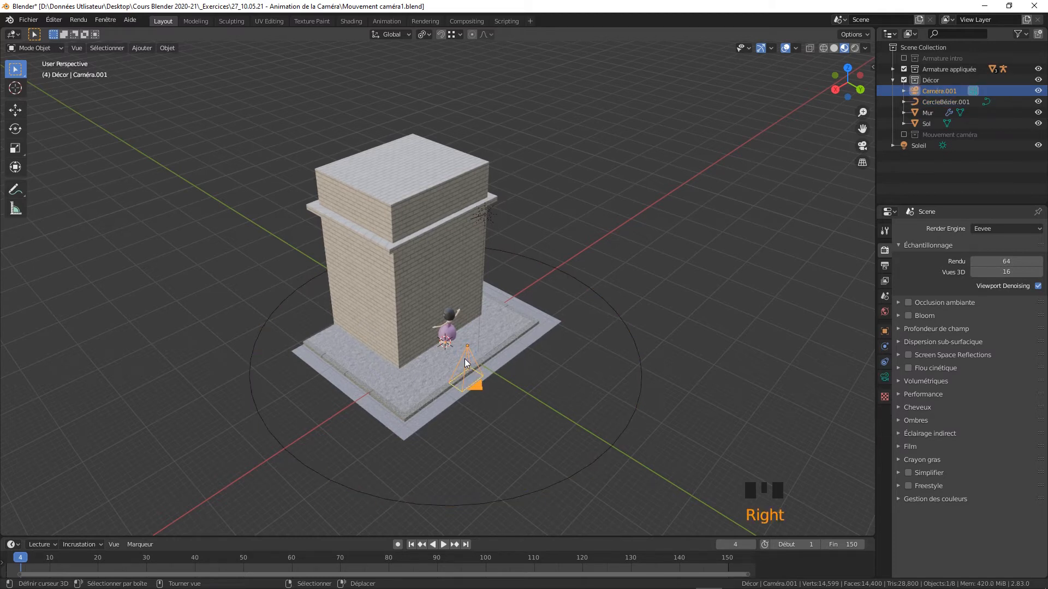
{"action": "right_click", "coordinate": [601, 464], "text": "shift"}
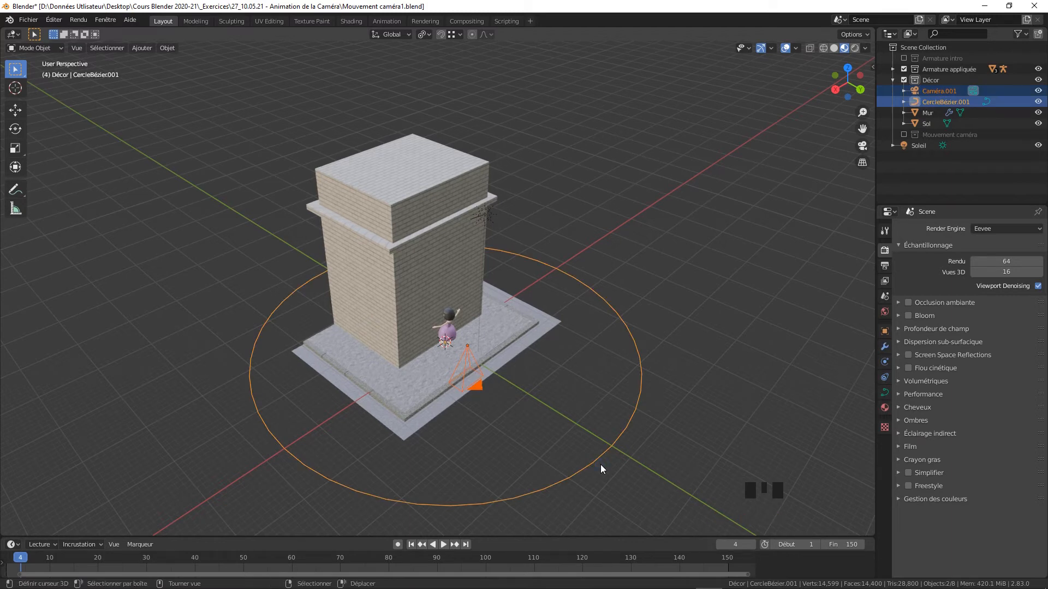
{"action": "key", "text": "ctrl+p"}
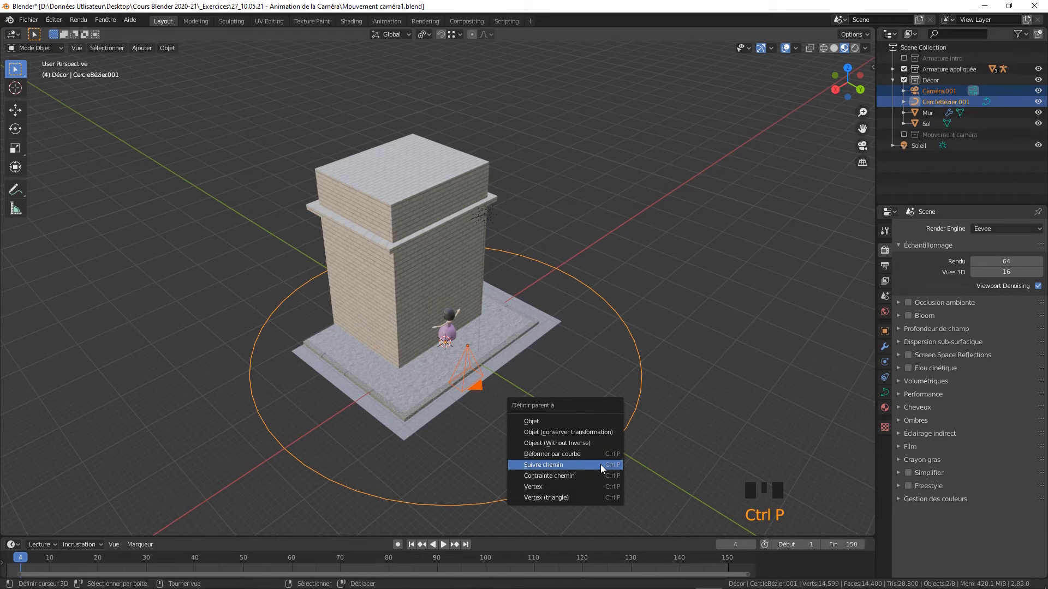
{"action": "left_click", "coordinate": [600, 465]}
- Play the animation to check the camera's movement around the circle and return to frame 1
{"action": "middle_click_drag", "start_coordinate": [600, 470], "coordinate": [543, 308]}
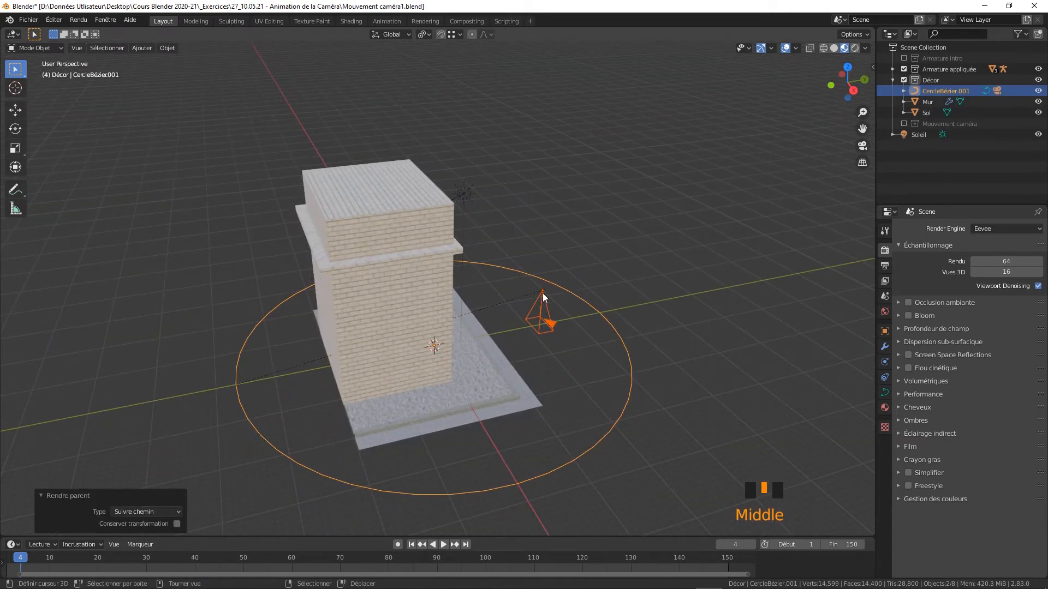
{"action": "right_click", "coordinate": [543, 298]}
{"action": "middle_click_drag", "start_coordinate": [621, 346], "coordinate": [589, 370]}
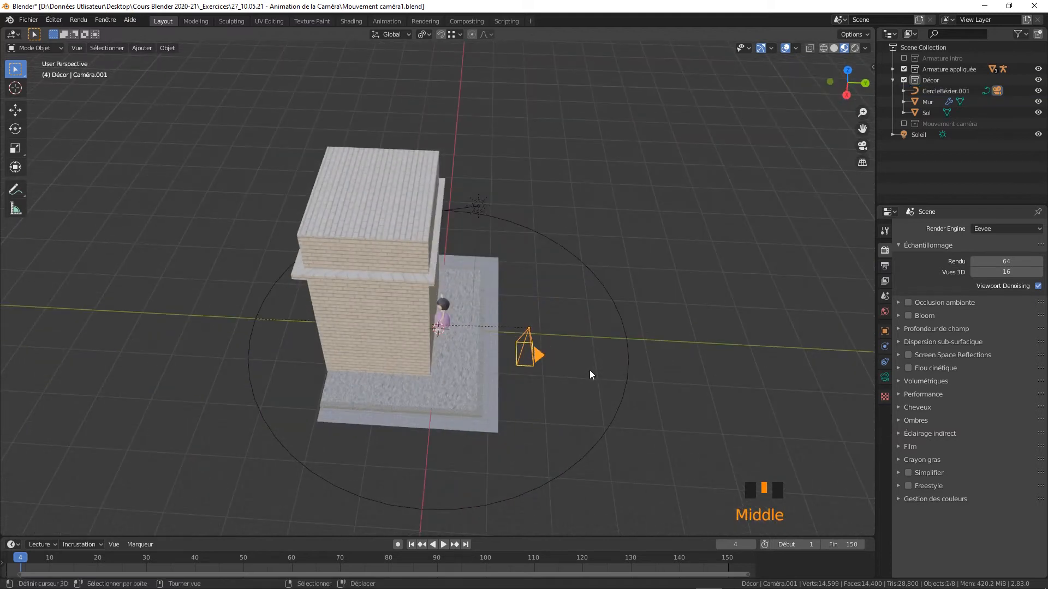
{"action": "key", "text": "shift+space"}
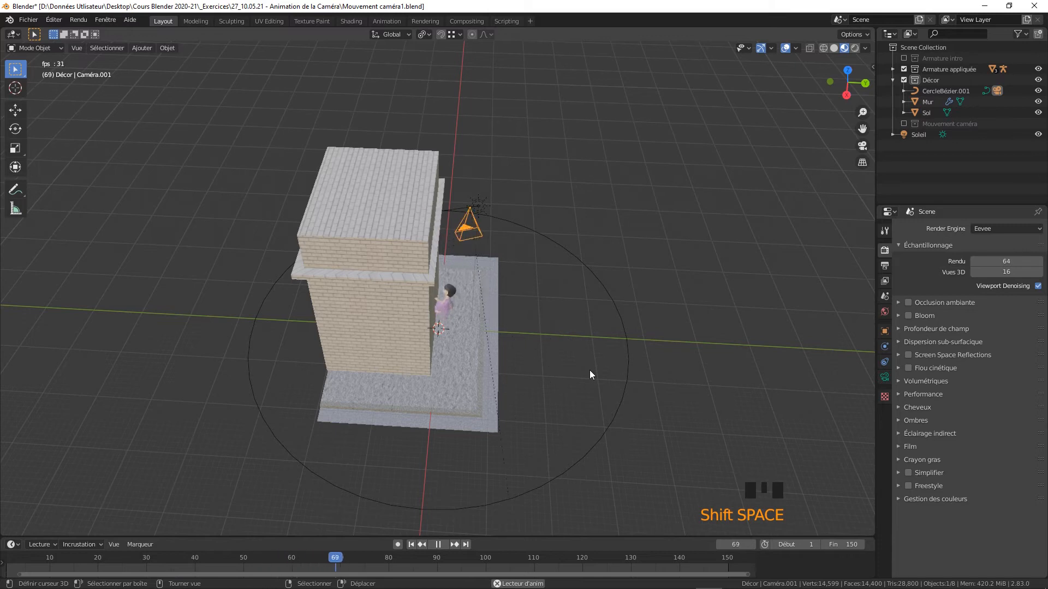
{"action": "key", "text": "shift+space"}
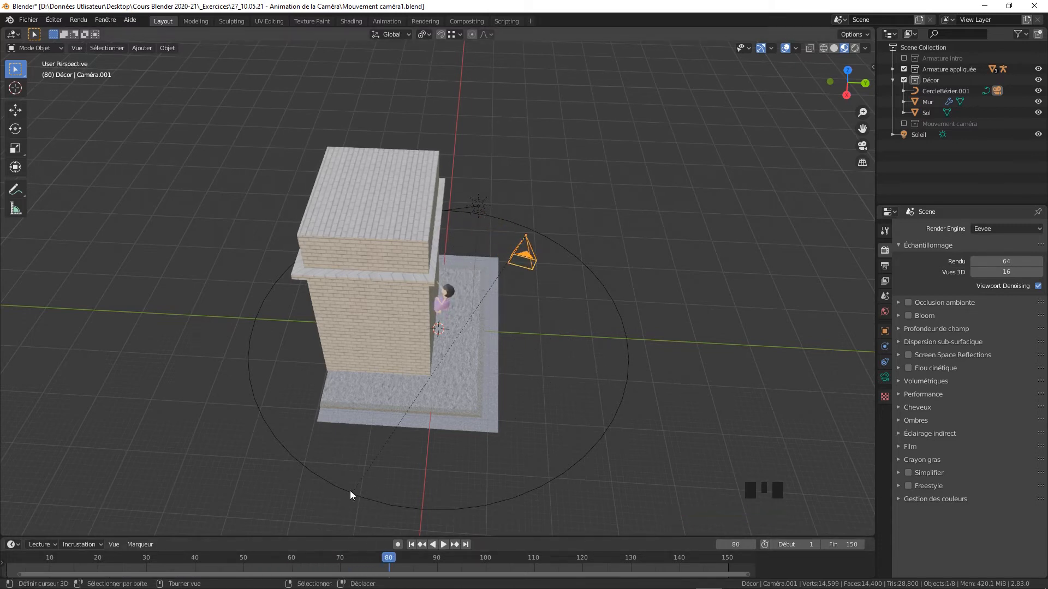
{"action": "key", "text": "shift+Left"}
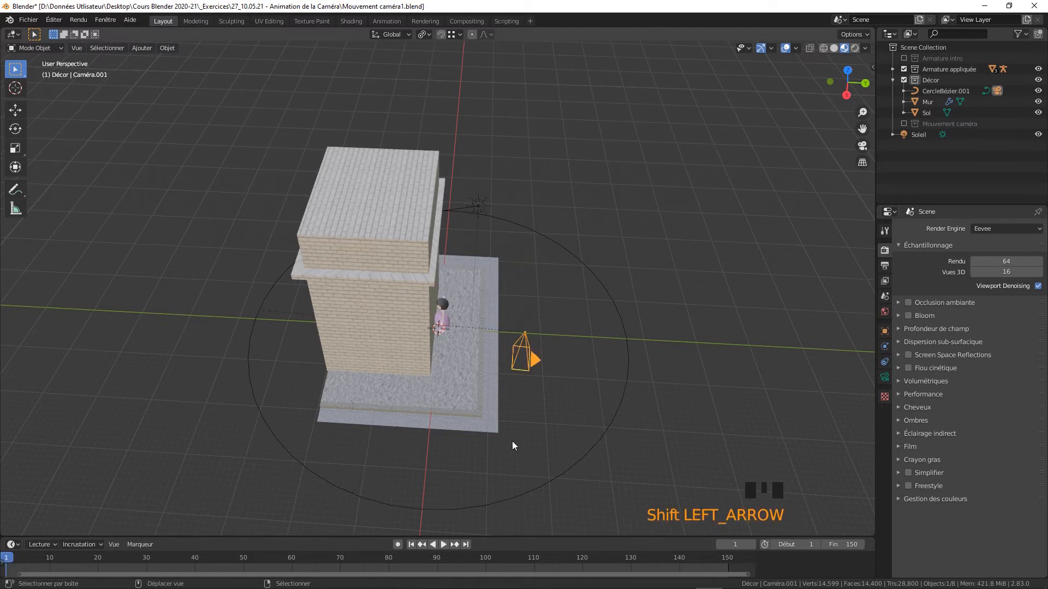
- In top view, move the camera about -15.3 m in X and -51.1 m in Y onto its attachment point on the circle
{"action": "middle_click_drag", "start_coordinate": [592, 355], "coordinate": [635, 357]}
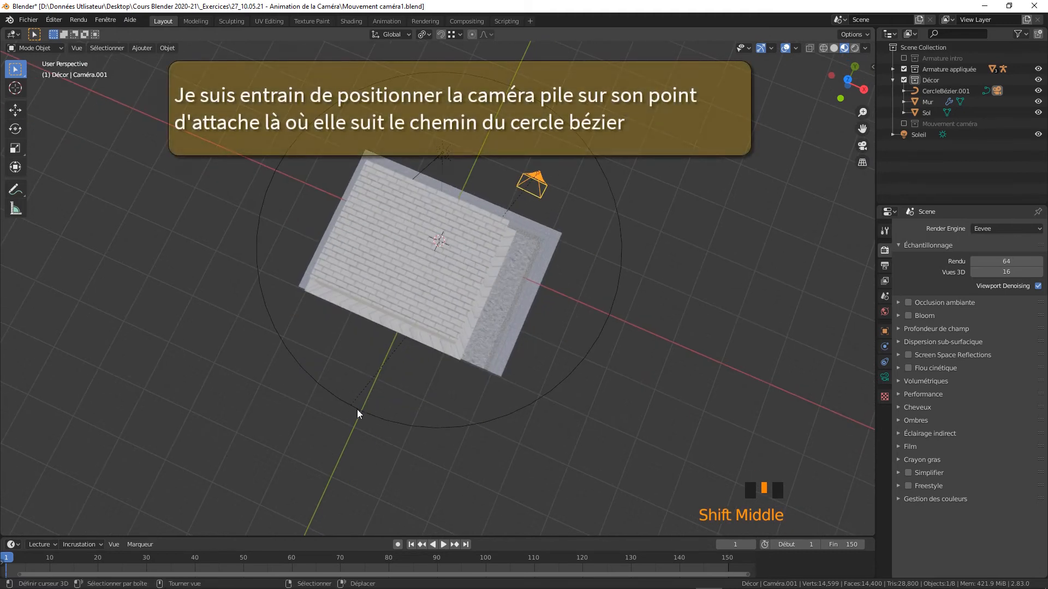
{"action": "key", "text": "KP_7"}
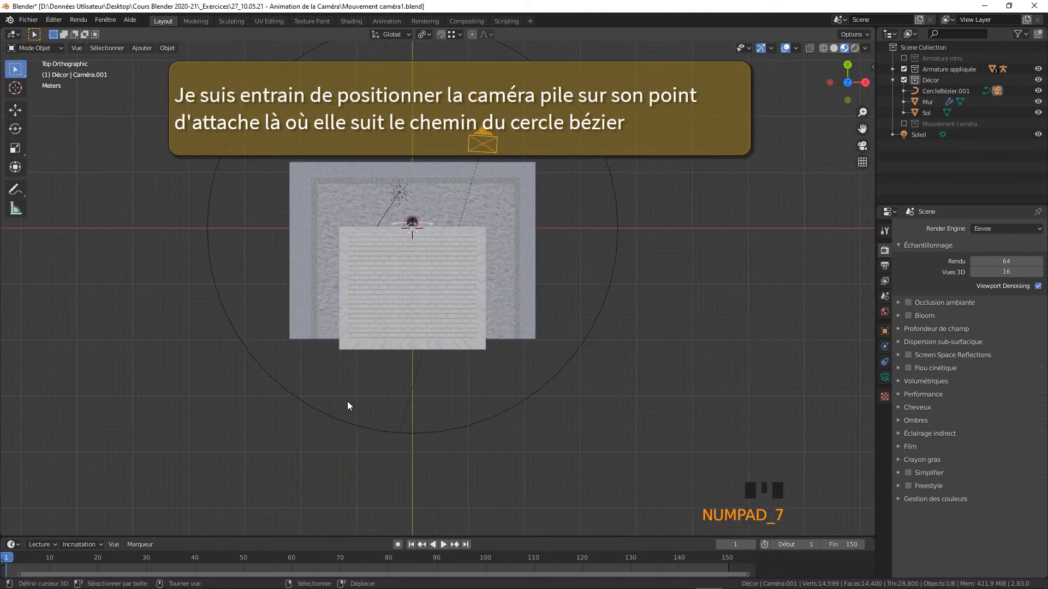
{"action": "key", "text": "g"}
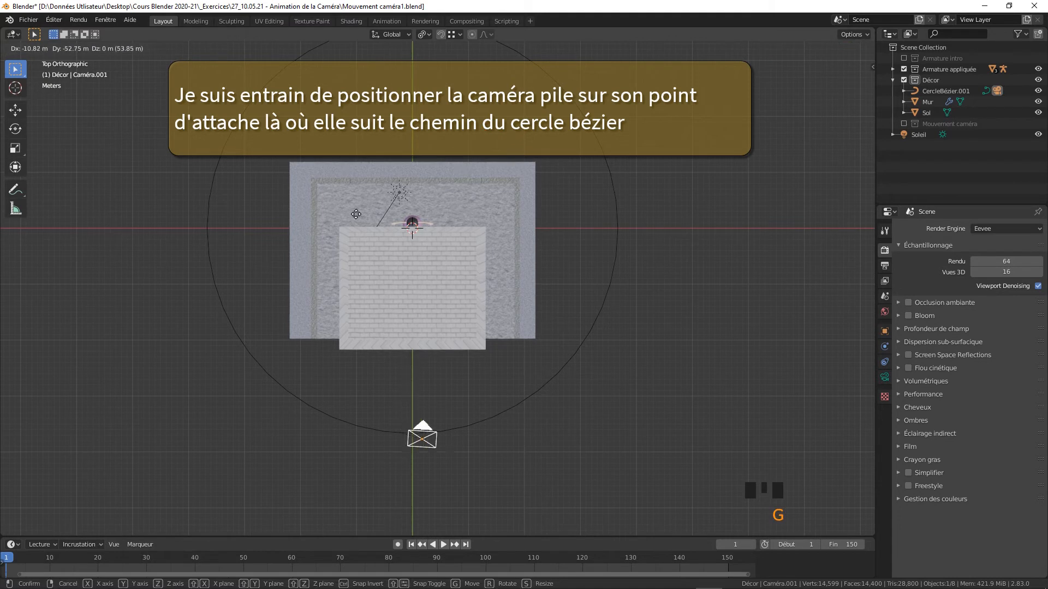
{"action": "left_click", "coordinate": [327, 183]}
- In front view, lower the camera about 15.1 m along Z to the height of the circle
{"action": "key", "text": "KP_1"}
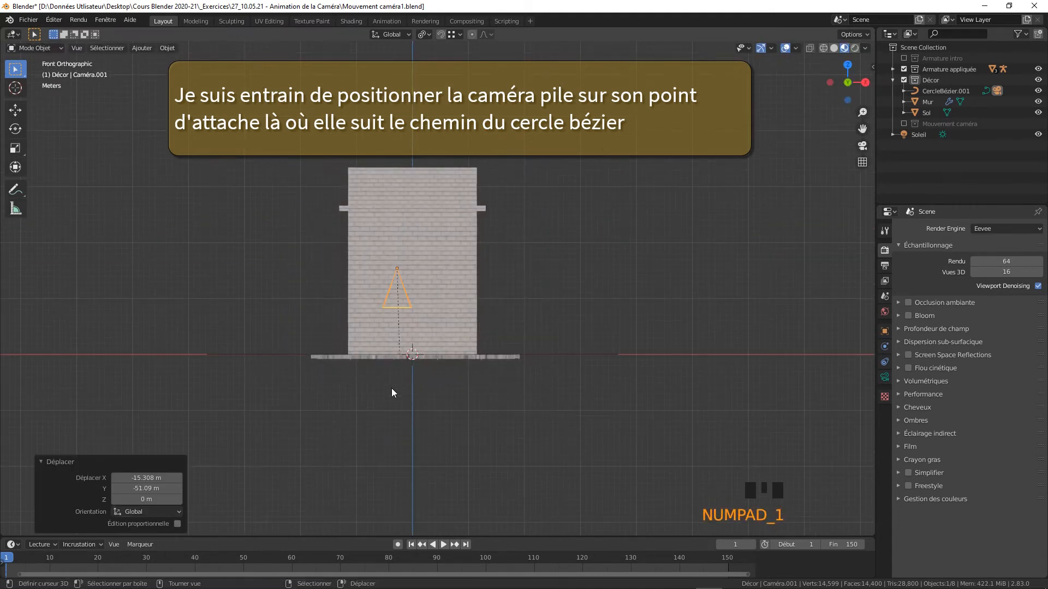
{"action": "key", "text": "g"}
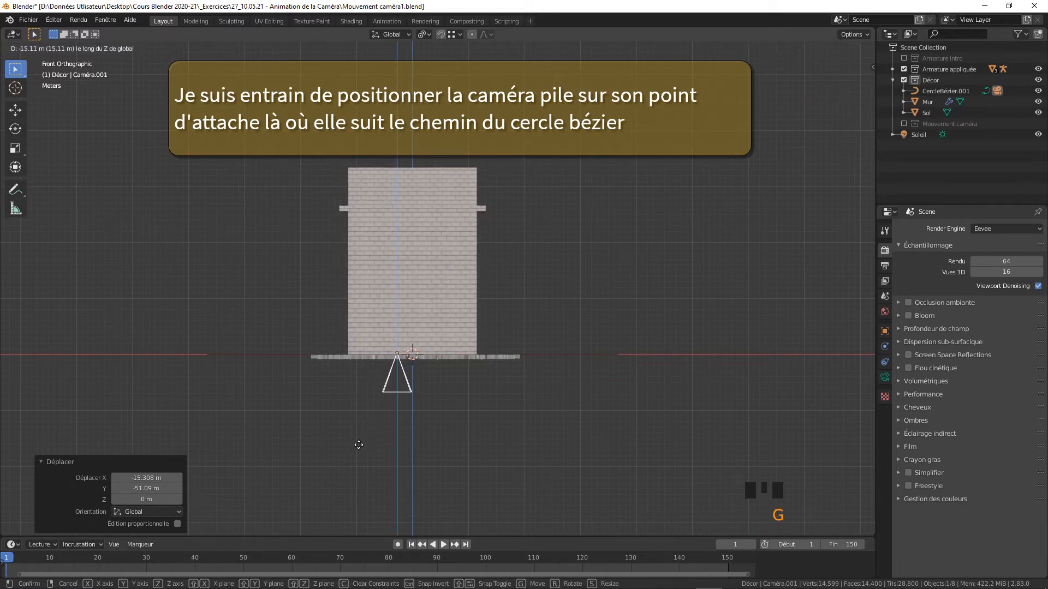
{"action": "left_click", "coordinate": [358, 443]}
{"action": "middle_click_drag", "start_coordinate": [581, 359], "coordinate": [500, 389]}
{"action": "middle_click_drag", "start_coordinate": [416, 396], "coordinate": [508, 417]}
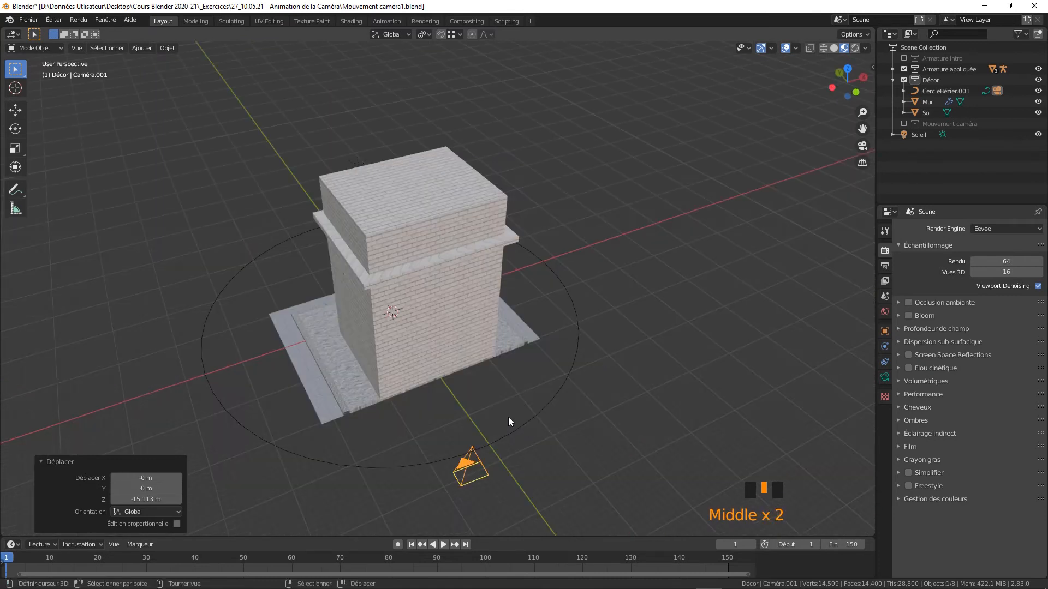
- In top view, rotate the Bézier circle about 109° around Z to set the camera's starting point
{"action": "key", "text": "KP_7"}
{"action": "scroll", "coordinate": [509, 416], "scroll_direction": "down", "scroll_amount": 2}
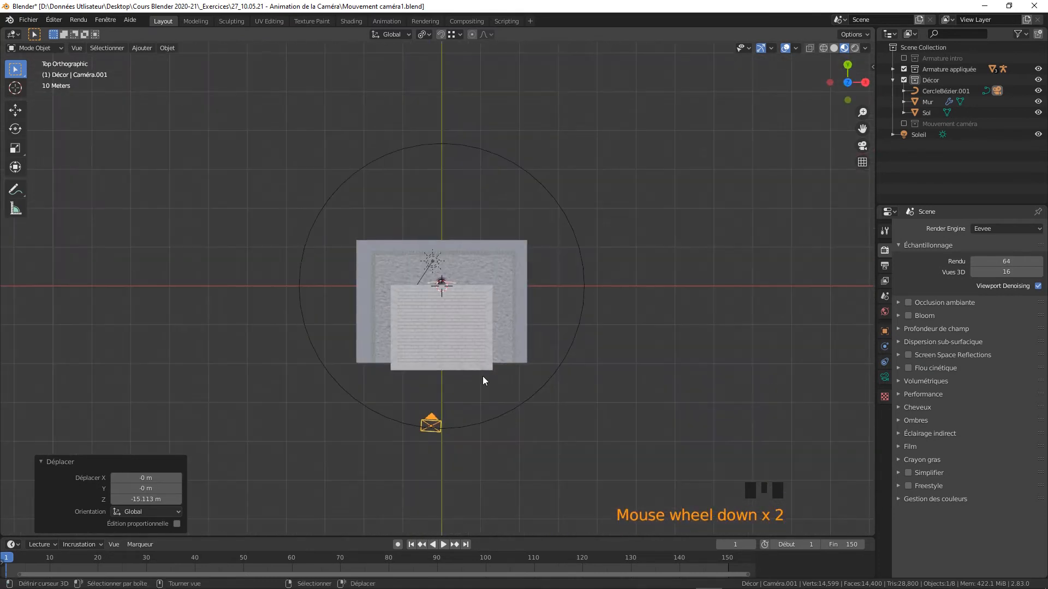
{"action": "key", "text": "r"}
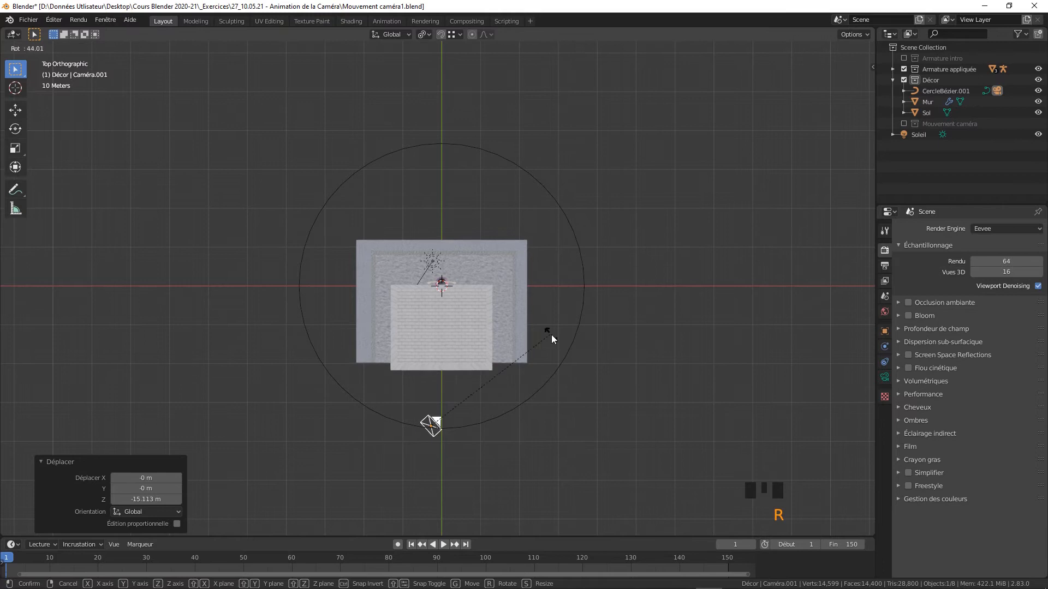
{"action": "right_click", "coordinate": [454, 305]}
{"action": "right_click", "coordinate": [546, 186]}
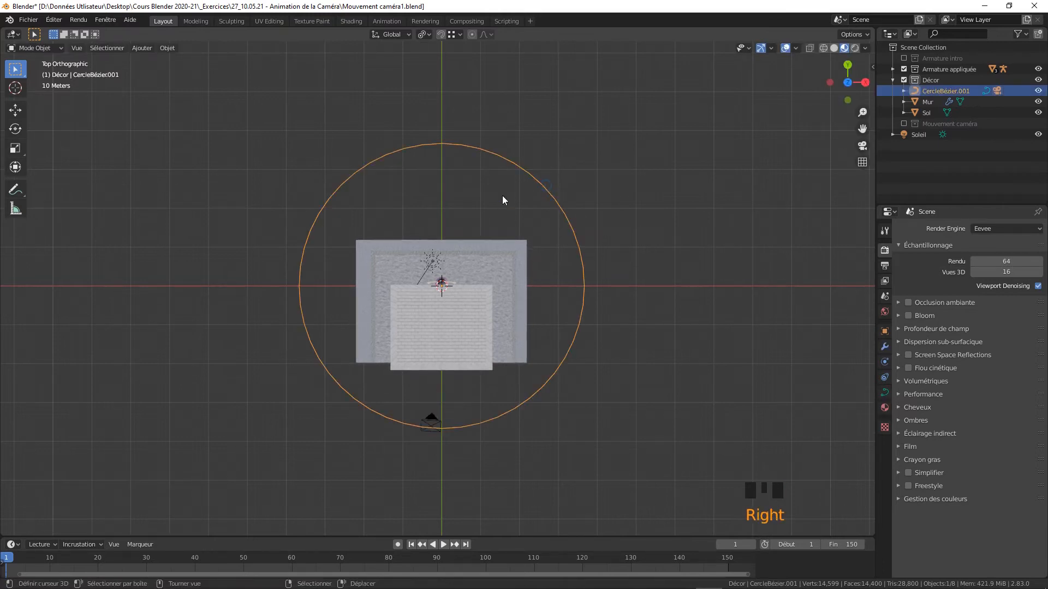
{"action": "key", "text": "r"}
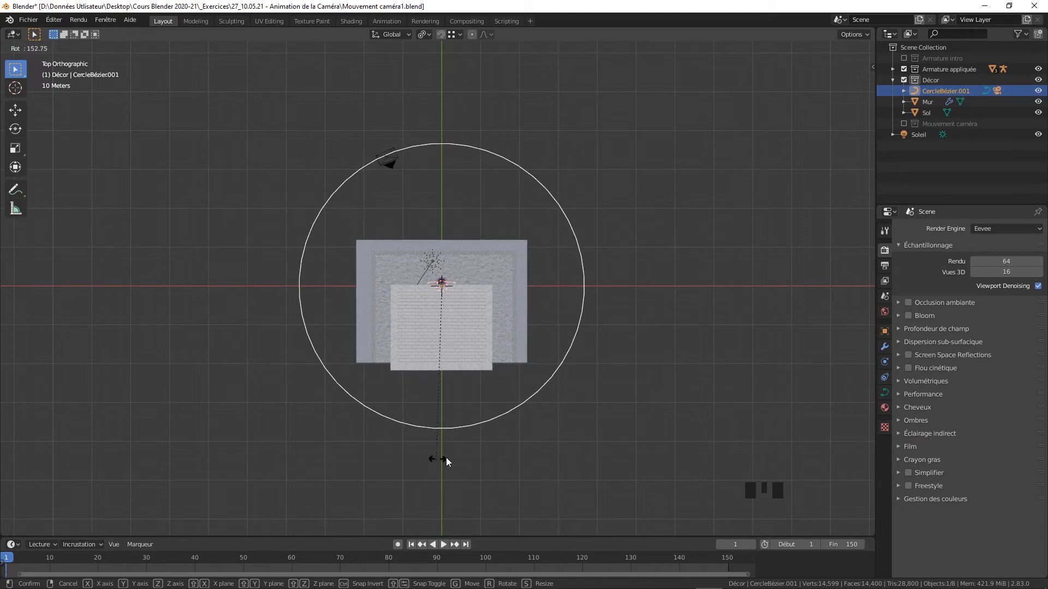
{"action": "left_click", "coordinate": [552, 410]}
{"action": "middle_click_drag", "start_coordinate": [552, 410], "coordinate": [568, 231]}
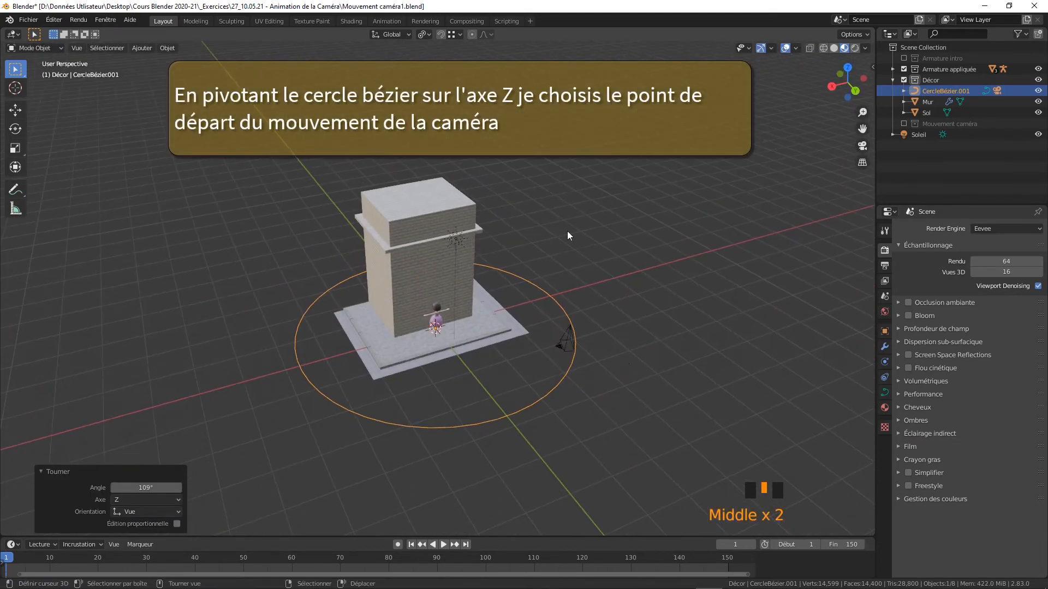
- Play the animation to check the camera's starting point on the circle and stop at frame 129
{"action": "key", "text": "shift+space"}
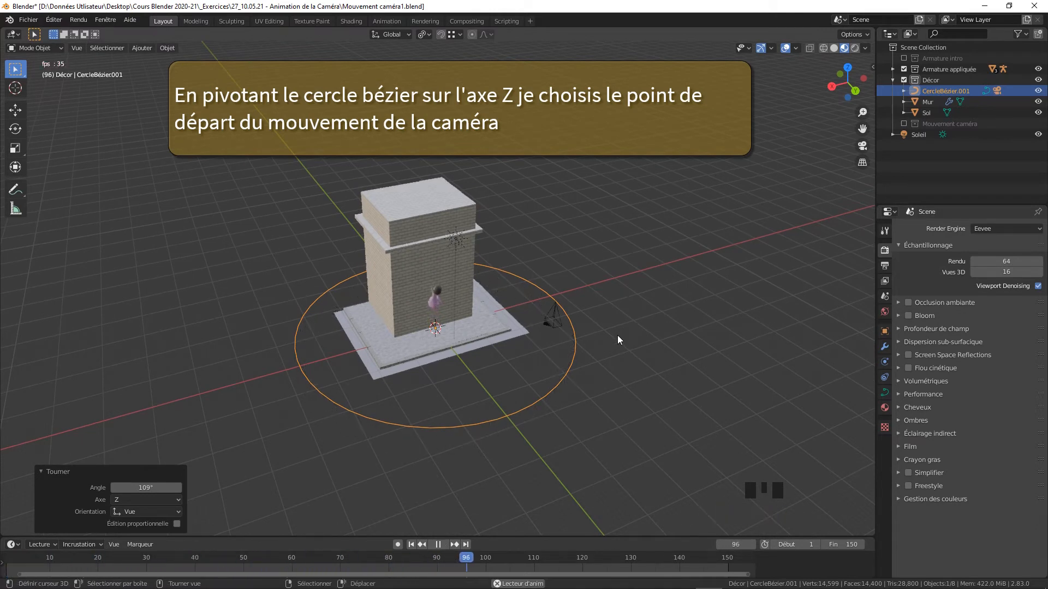
{"action": "key", "text": "shift+space"}
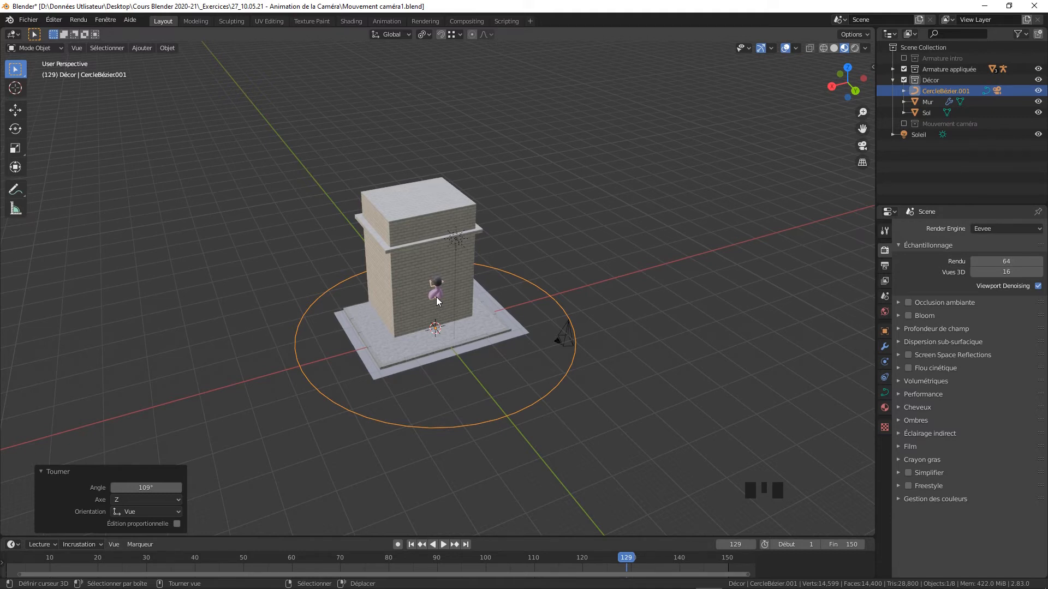
- Add a cube-shaped empty at the world origin and raise it about 8.16 m along Z to just below the character
{"action": "key", "text": "shift+a"}
{"action": "mouse_move", "coordinate": [441, 302]}
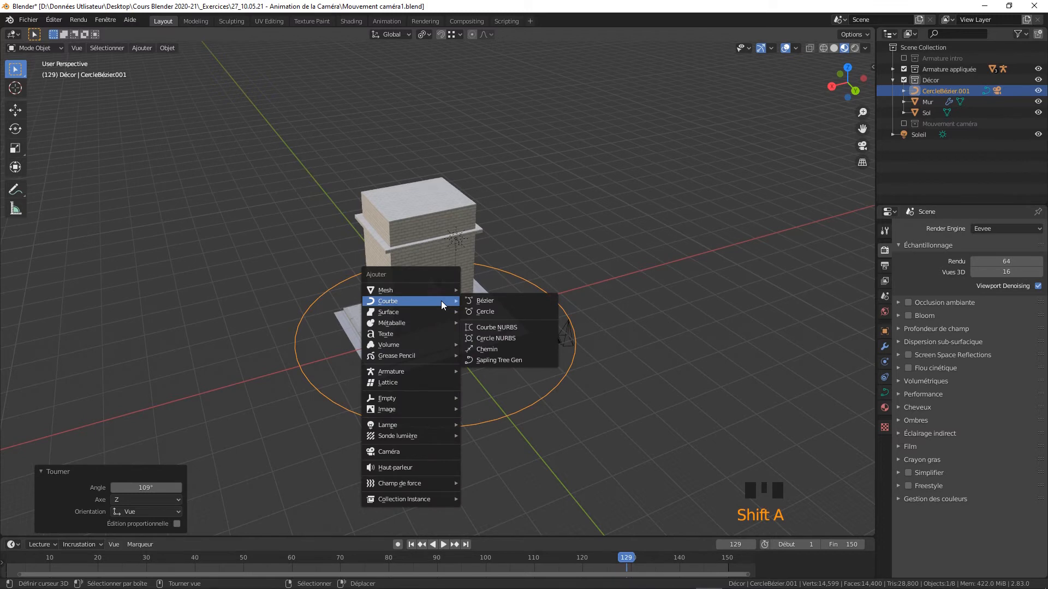
{"action": "mouse_move", "coordinate": [454, 395]}
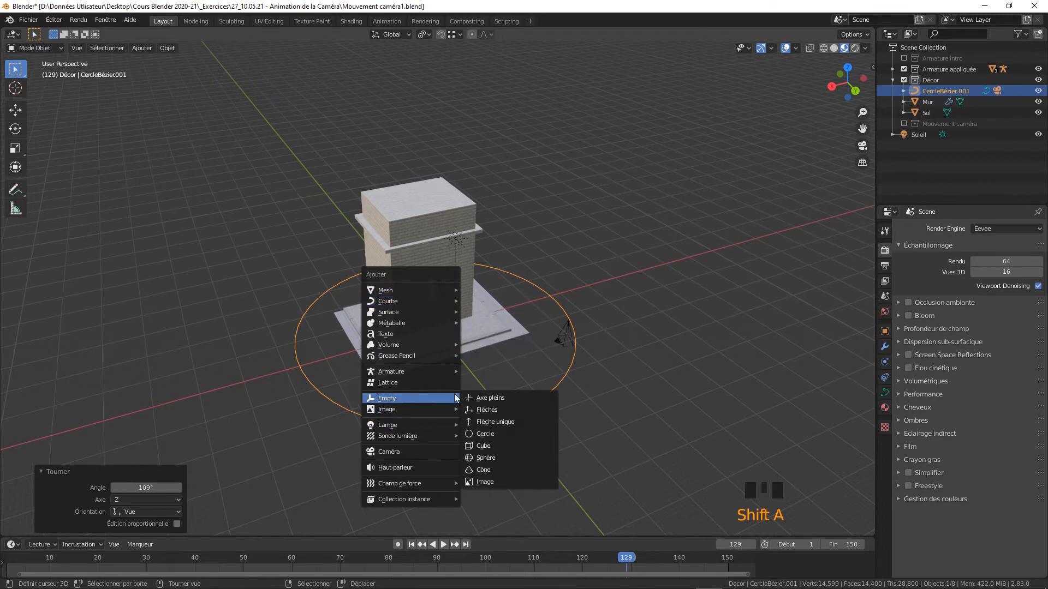
{"action": "left_click", "coordinate": [493, 446]}
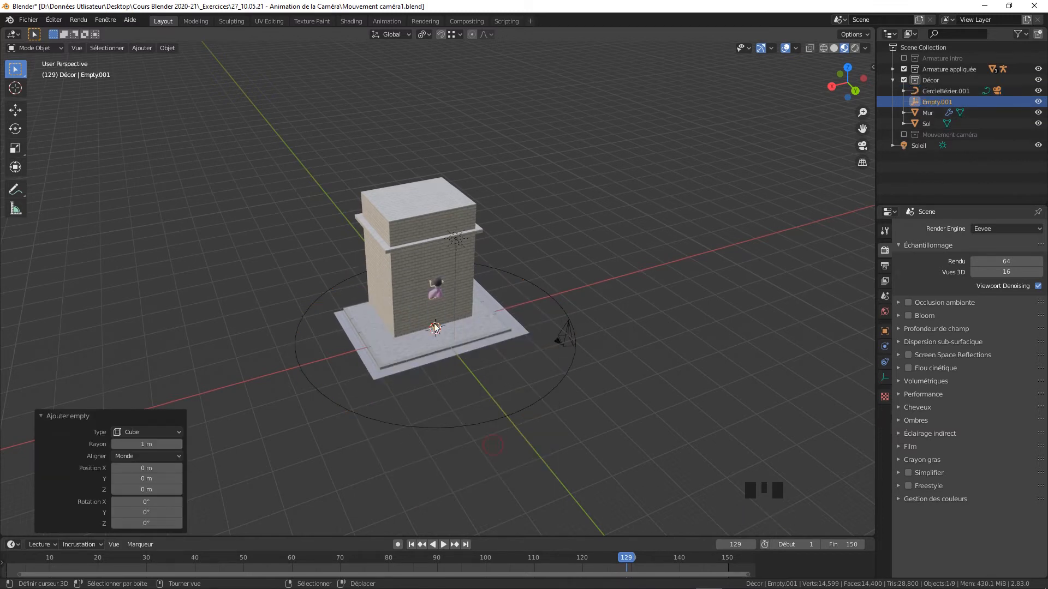
{"action": "key", "text": "g"}
{"action": "key", "text": "z"}
{"action": "left_click", "coordinate": [489, 363]}
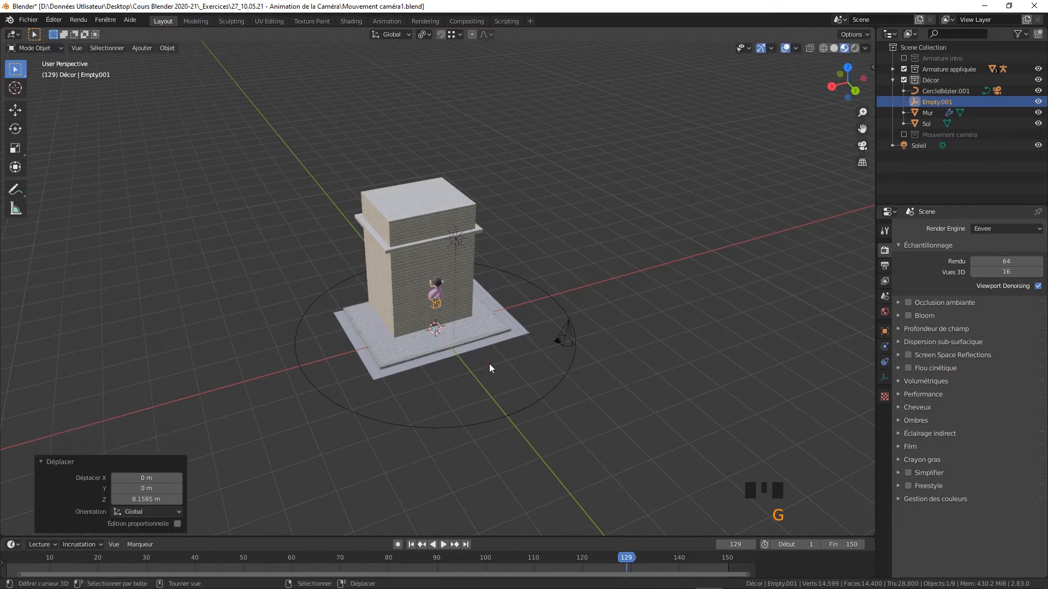
- Add a Suivi amorti (Damped Track) constraint to the camera, targeting the cube empty along the -Z axis
{"action": "scroll", "coordinate": [431, 305], "scroll_direction": "down", "scroll_amount": 2}
{"action": "scroll", "coordinate": [434, 309], "scroll_direction": "up", "scroll_amount": 7}
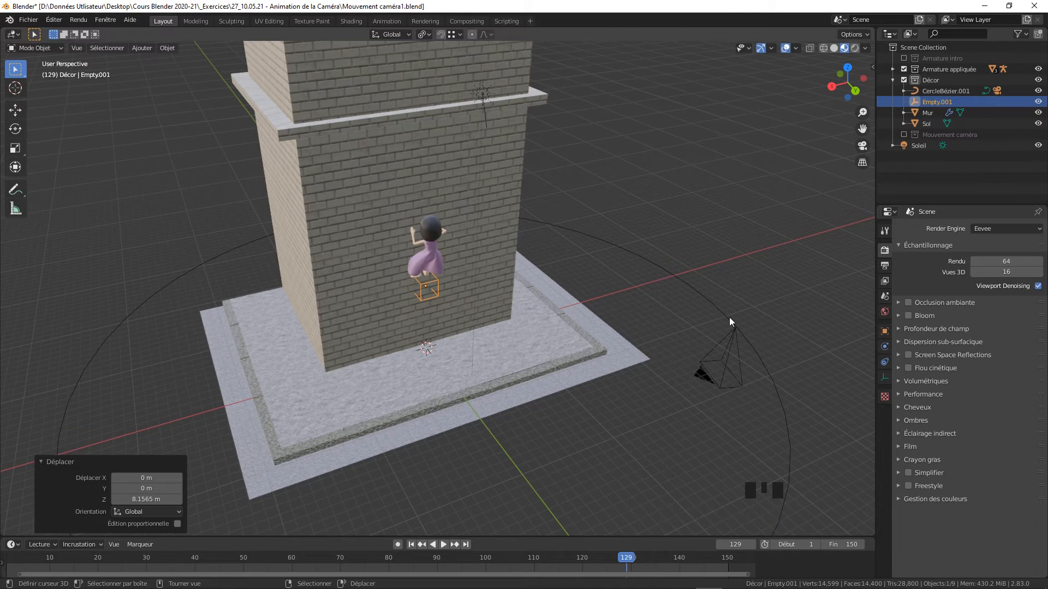
{"action": "right_click", "coordinate": [733, 346]}
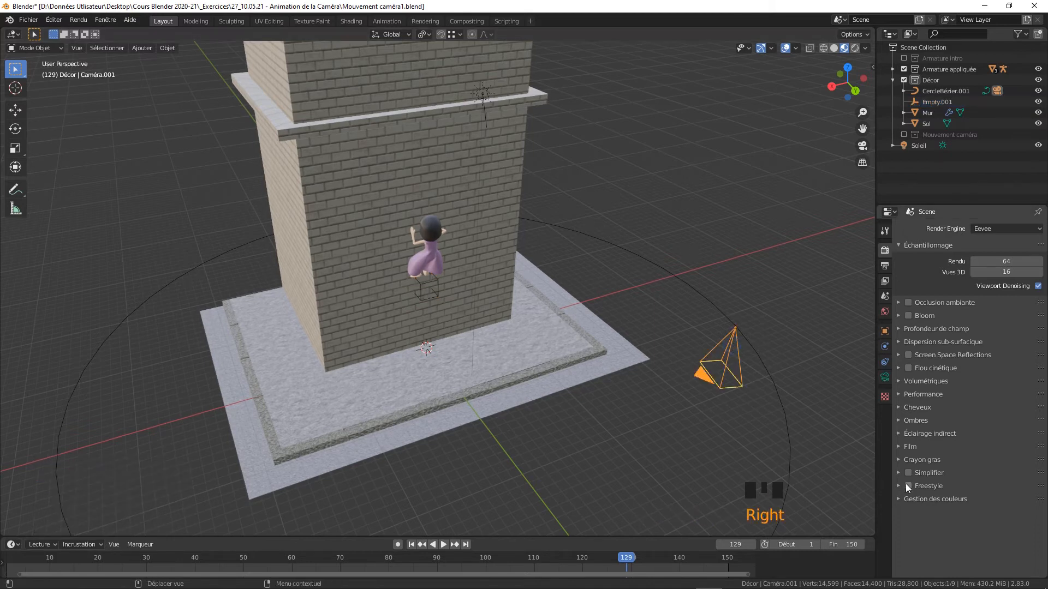
{"action": "left_click", "coordinate": [885, 363]}
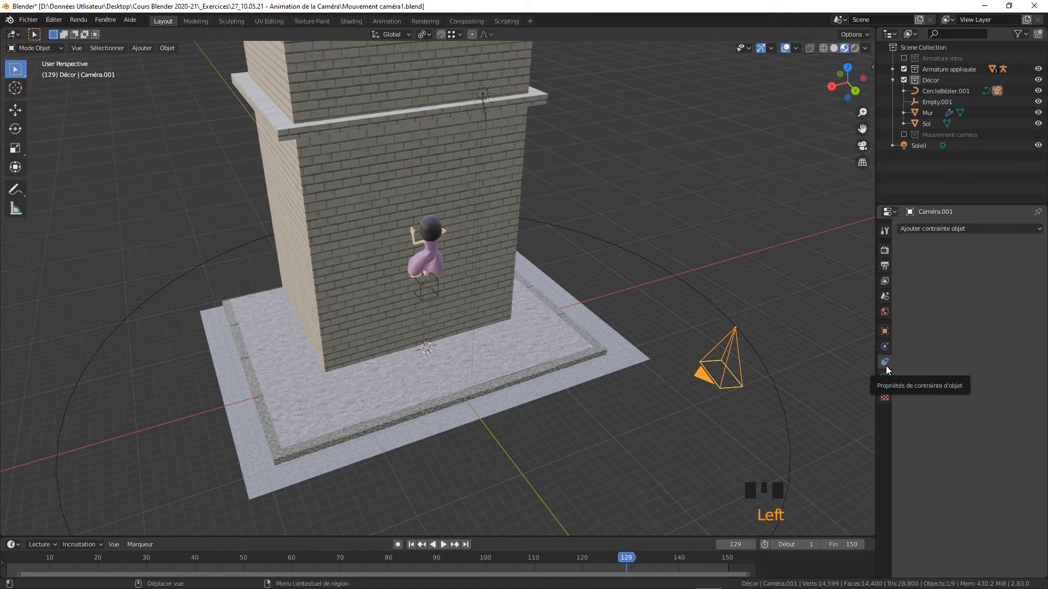
{"action": "left_click", "coordinate": [940, 228]}
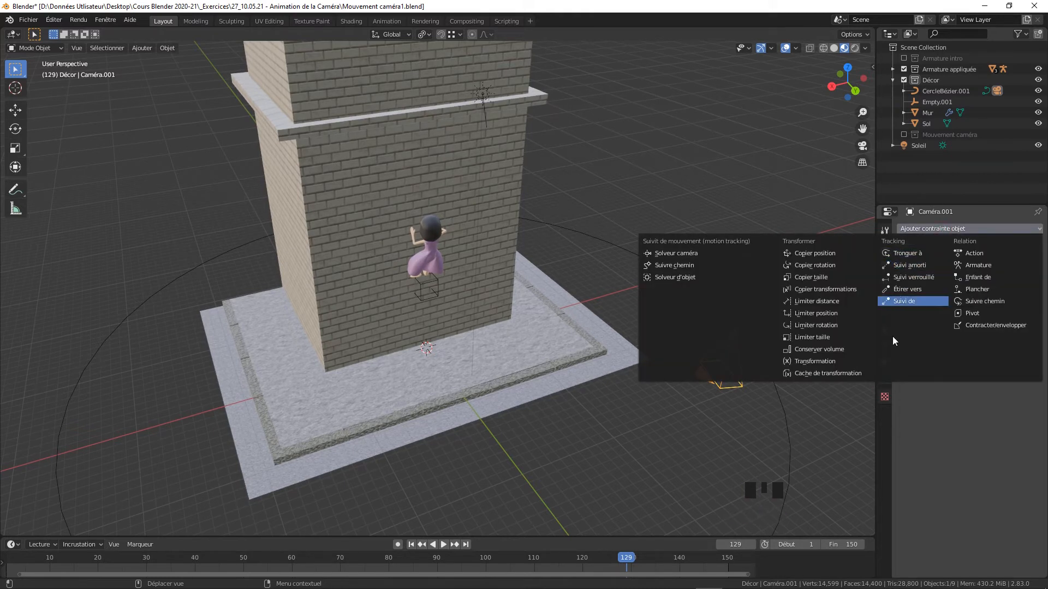
{"action": "left_click", "coordinate": [915, 266]}
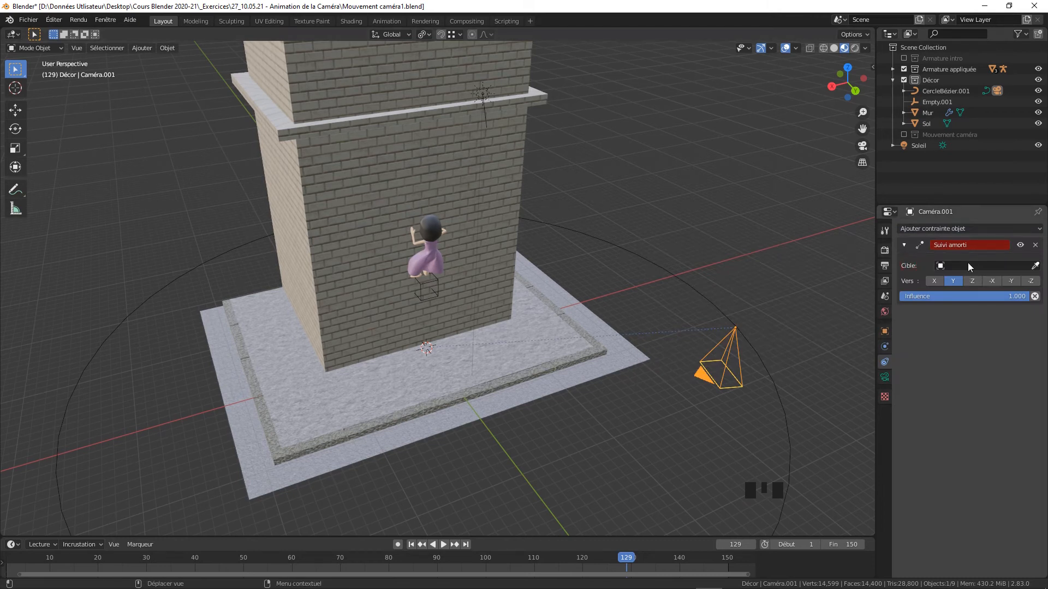
{"action": "left_click", "coordinate": [1016, 267]}
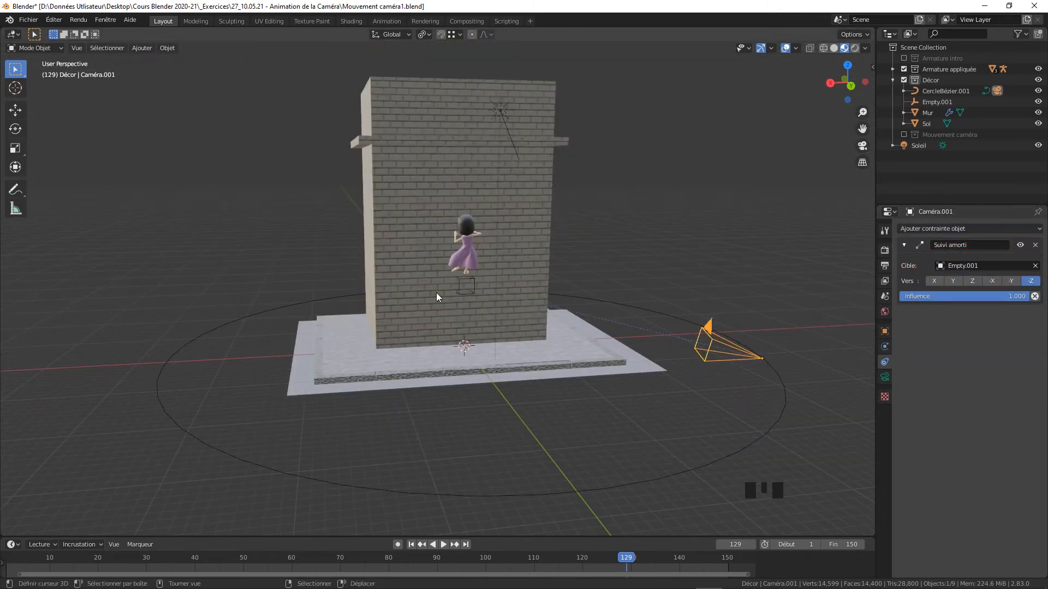
- Try the X, Y, Z, -X and -Y directions in the camera's tracking constraint and go back to -Z
{"action": "right_click", "coordinate": [473, 282]}
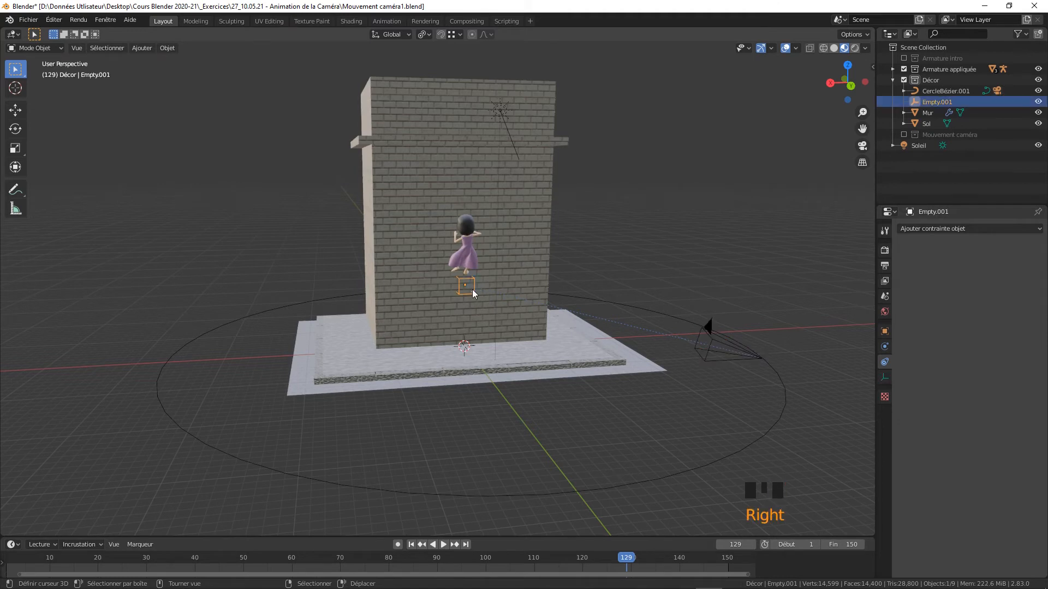
{"action": "right_click", "coordinate": [715, 348]}
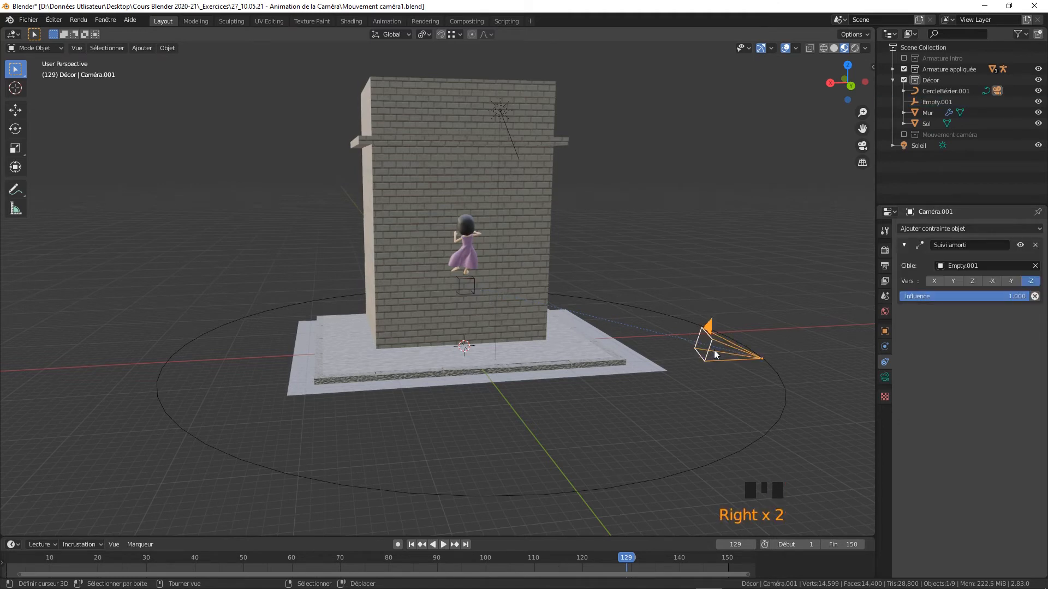
{"action": "left_click", "coordinate": [938, 283]}
{"action": "left_click", "coordinate": [952, 282]}
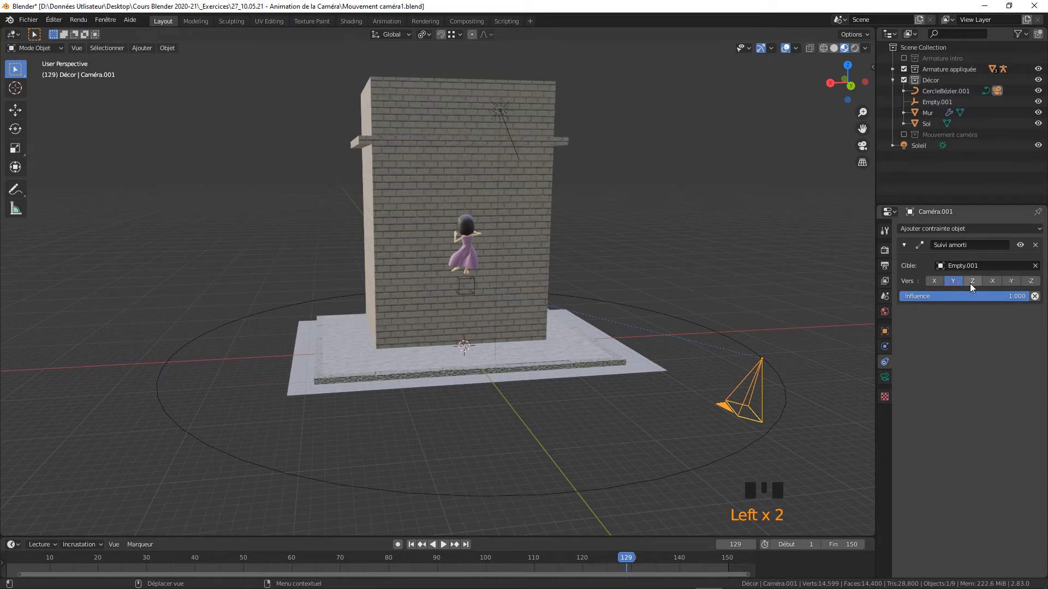
{"action": "left_click", "coordinate": [972, 282]}
{"action": "left_click", "coordinate": [992, 281]}
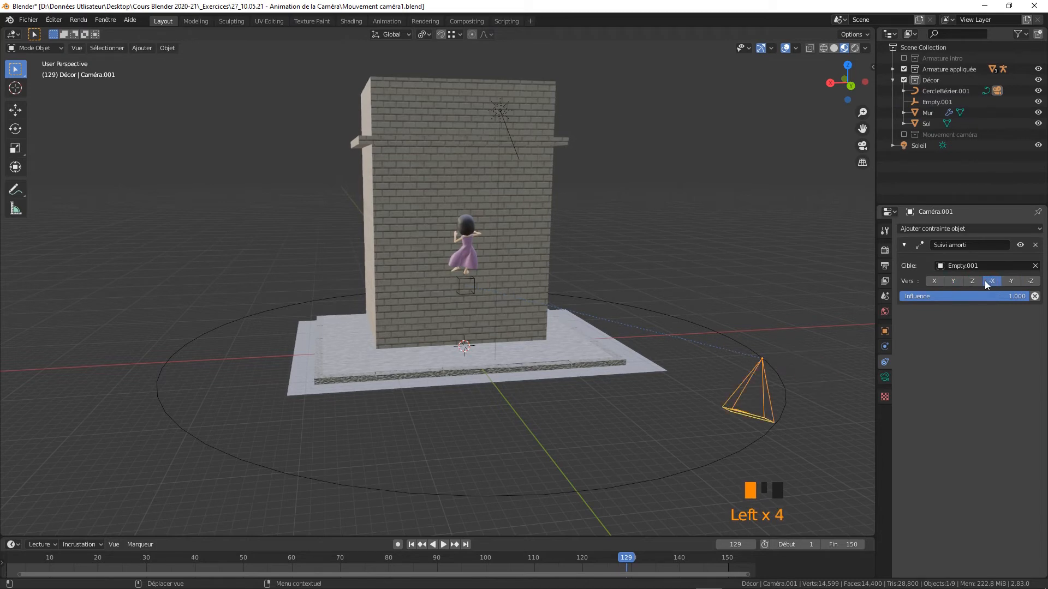
{"action": "left_click", "coordinate": [1012, 281]}
{"action": "left_click", "coordinate": [1030, 281]}
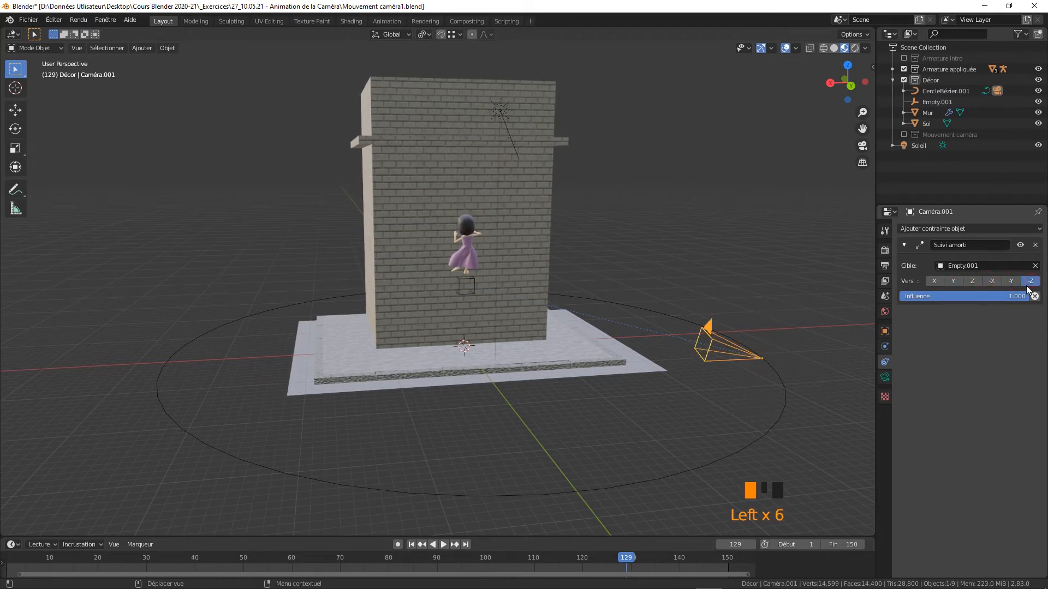
{"action": "middle_click_drag", "start_coordinate": [727, 352], "coordinate": [683, 355]}
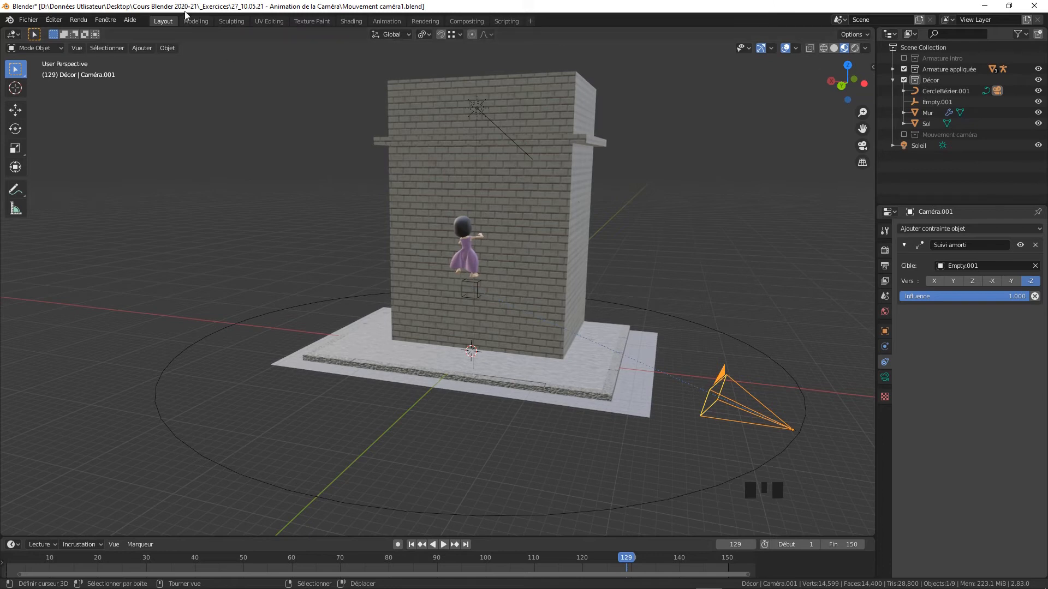
- Switch to the Animation workspace and show the camera view in Solid shading with its whole frame visible
{"action": "left_click", "coordinate": [387, 22]}
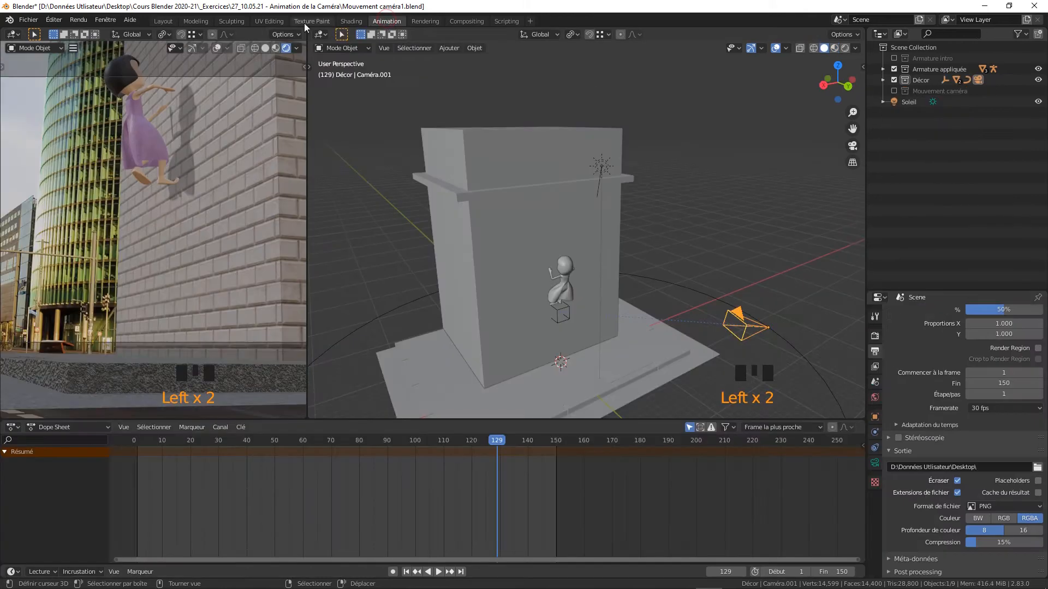
{"action": "key", "text": "z"}
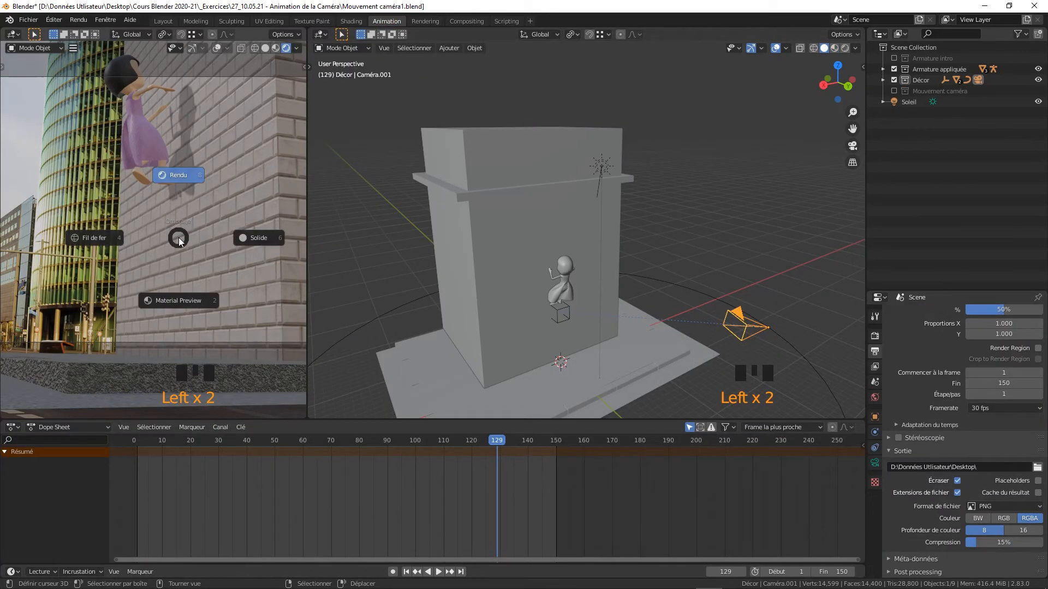
{"action": "scroll", "coordinate": [180, 215], "scroll_direction": "up", "scroll_amount": 4}
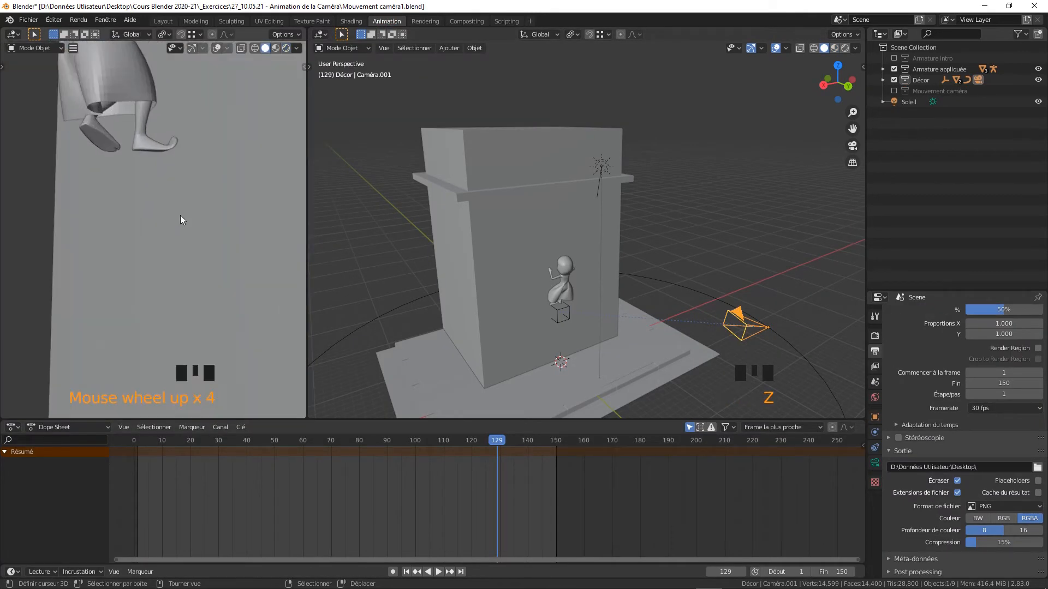
{"action": "scroll", "coordinate": [178, 208], "scroll_direction": "down", "scroll_amount": 10}
{"action": "scroll", "coordinate": [183, 218], "scroll_direction": "up", "scroll_amount": 1}
{"action": "middle_click_drag", "start_coordinate": [182, 254], "coordinate": [191, 269], "text": "shift"}
{"action": "scroll", "coordinate": [628, 269], "scroll_direction": "down", "scroll_amount": 3}
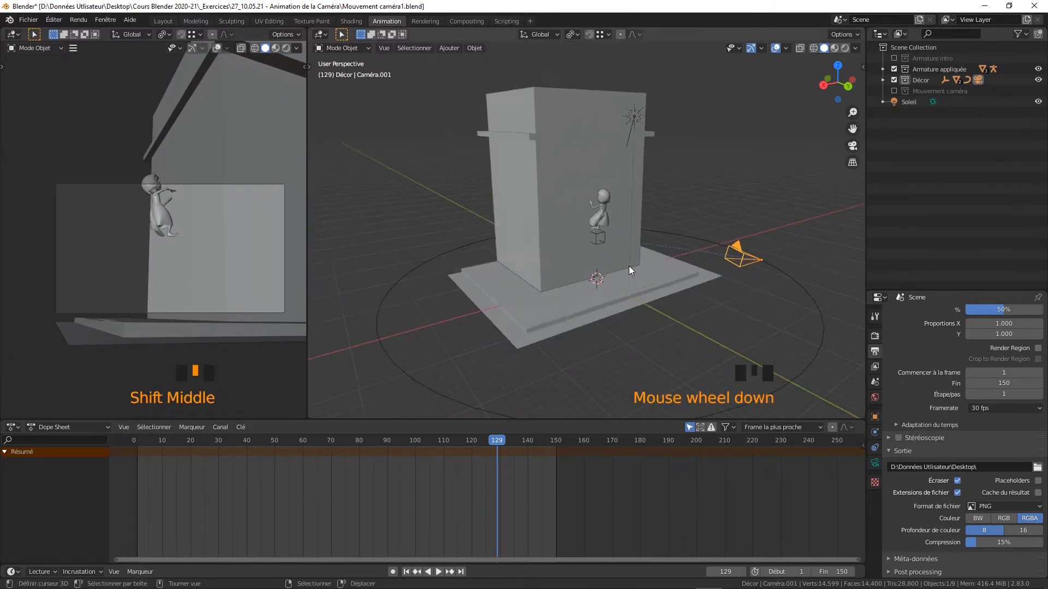
- Play the animation to check how the camera tracks the empty around the building and stop at frame 131
{"action": "scroll", "coordinate": [633, 266], "scroll_direction": "up", "scroll_amount": 3}
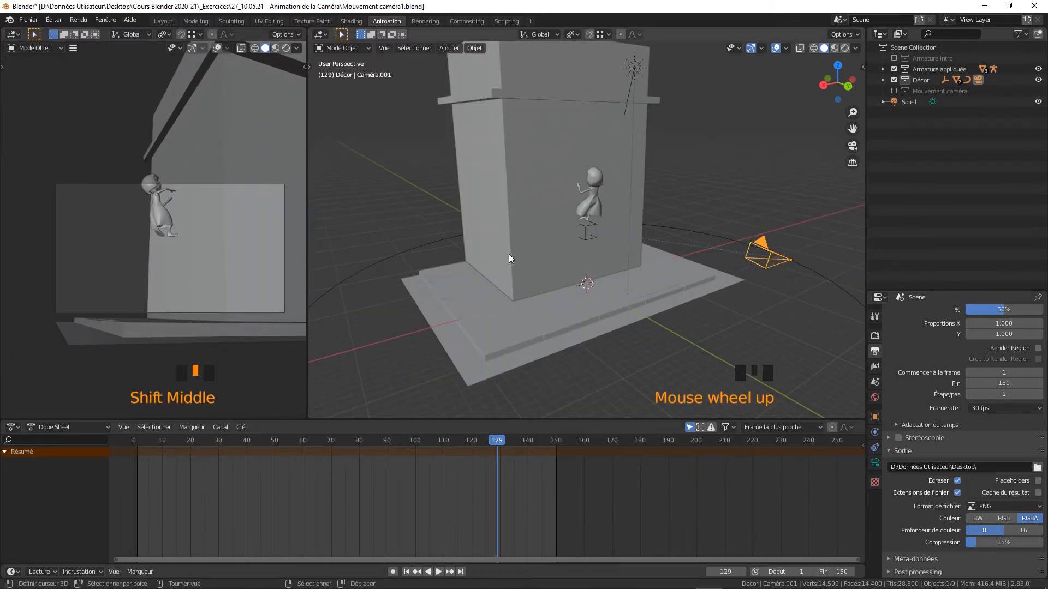
{"action": "key", "text": "shift+space"}
{"action": "scroll", "coordinate": [570, 245], "scroll_direction": "up", "scroll_amount": 2}
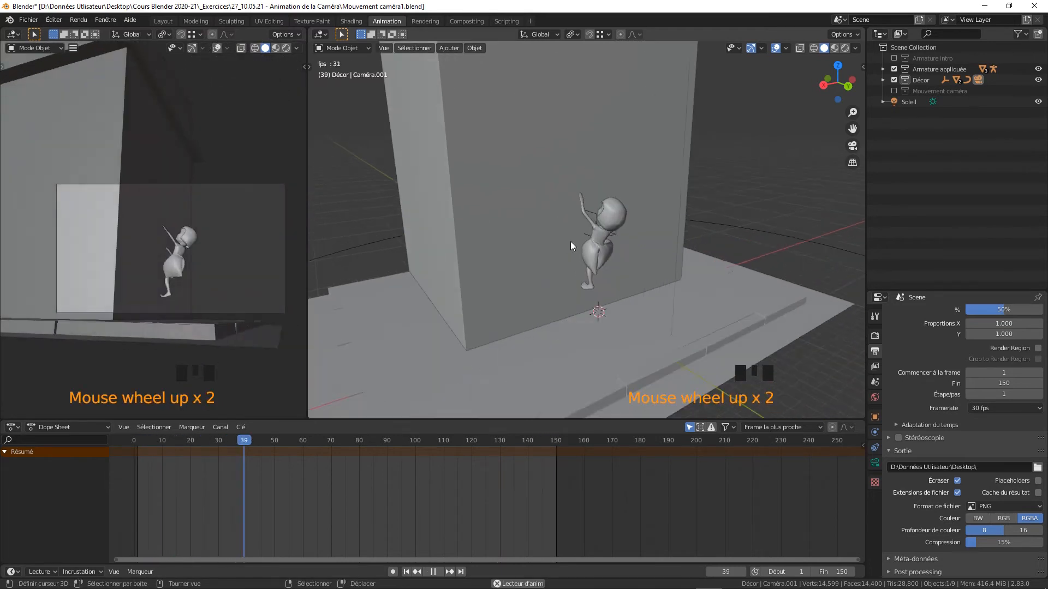
{"action": "scroll", "coordinate": [570, 245], "scroll_direction": "up", "scroll_amount": 1}
{"action": "scroll", "coordinate": [570, 246], "scroll_direction": "down", "scroll_amount": 6}
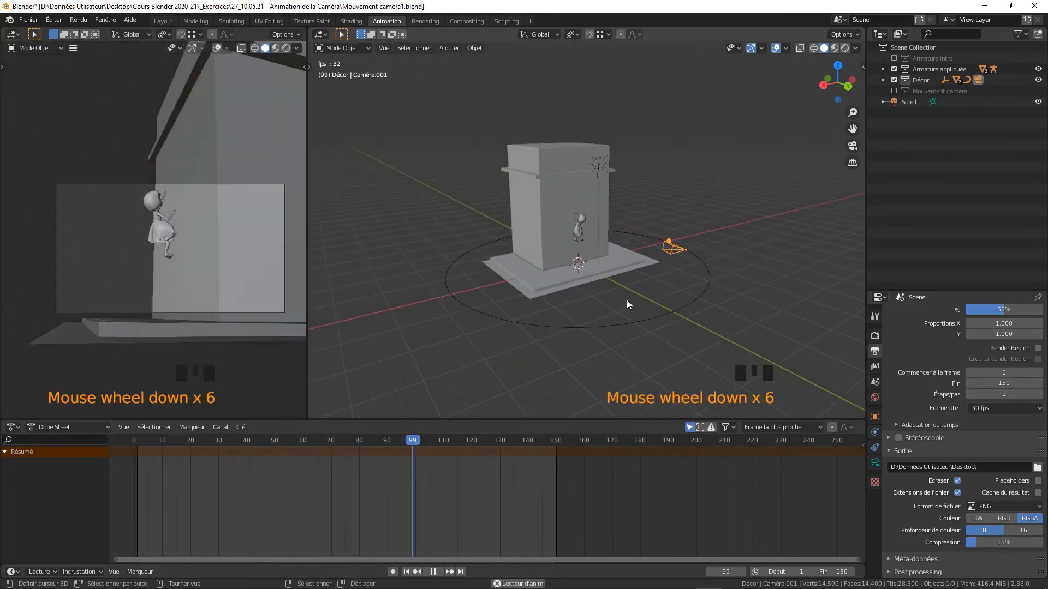
{"action": "scroll", "coordinate": [626, 299], "scroll_direction": "up", "scroll_amount": 1}
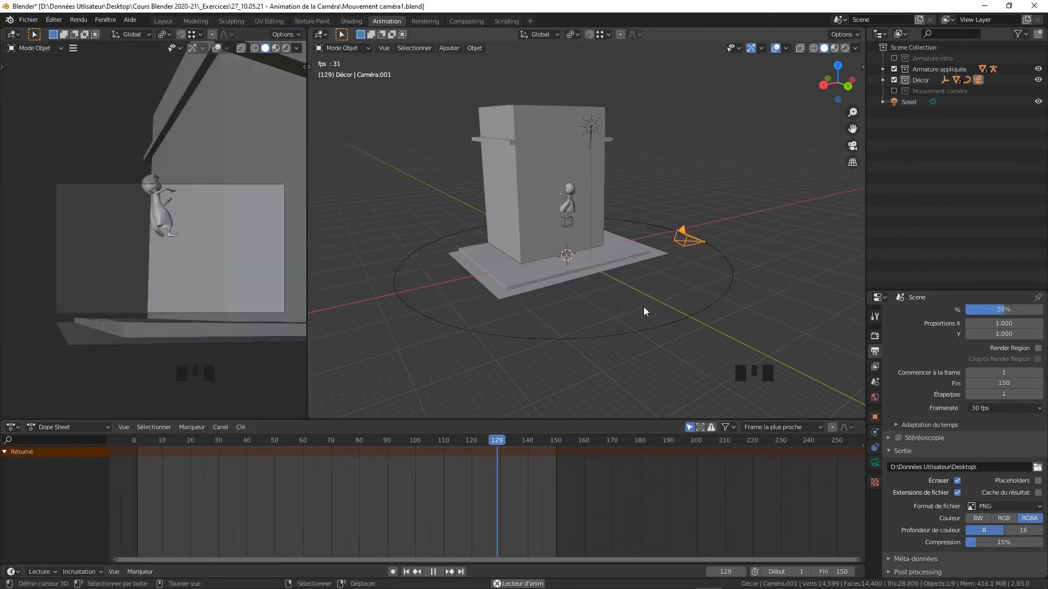
{"action": "key", "text": "shift+space"}
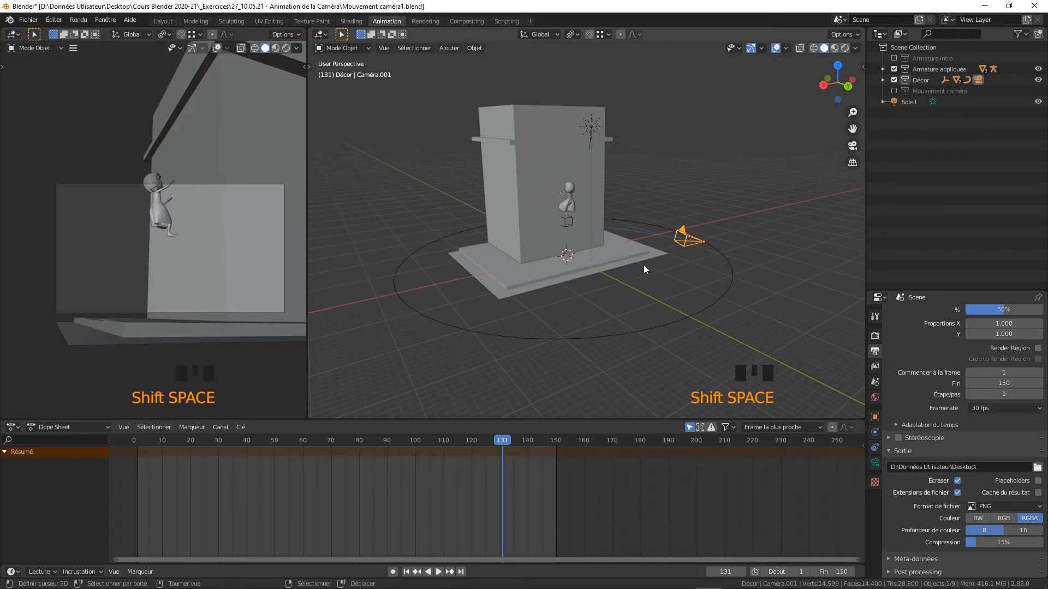
- Set the Bézier circle's path animation length to 444 frames
{"action": "right_click", "coordinate": [710, 307]}
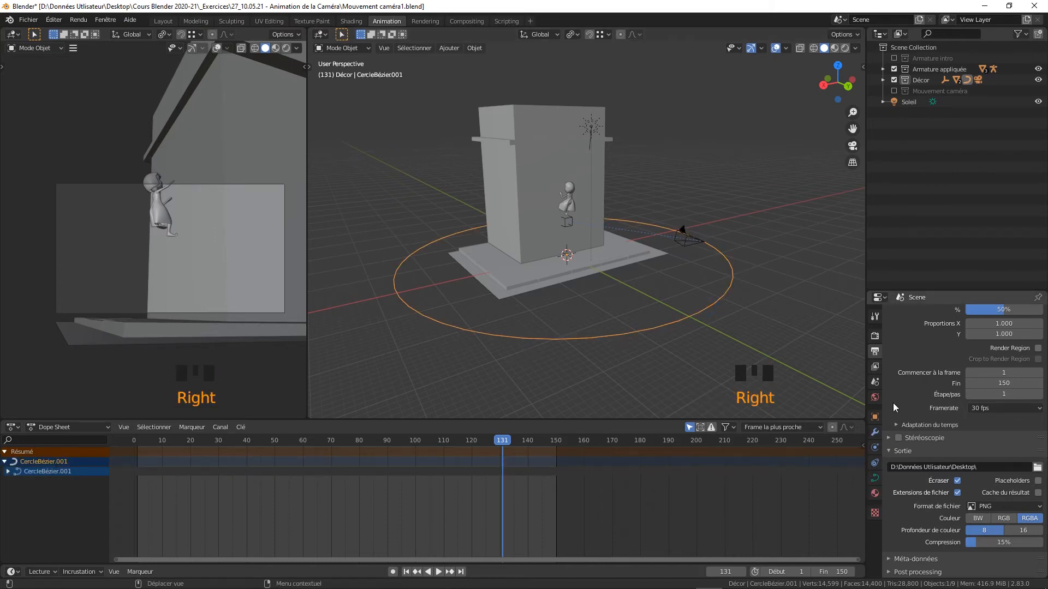
{"action": "left_click", "coordinate": [874, 478]}
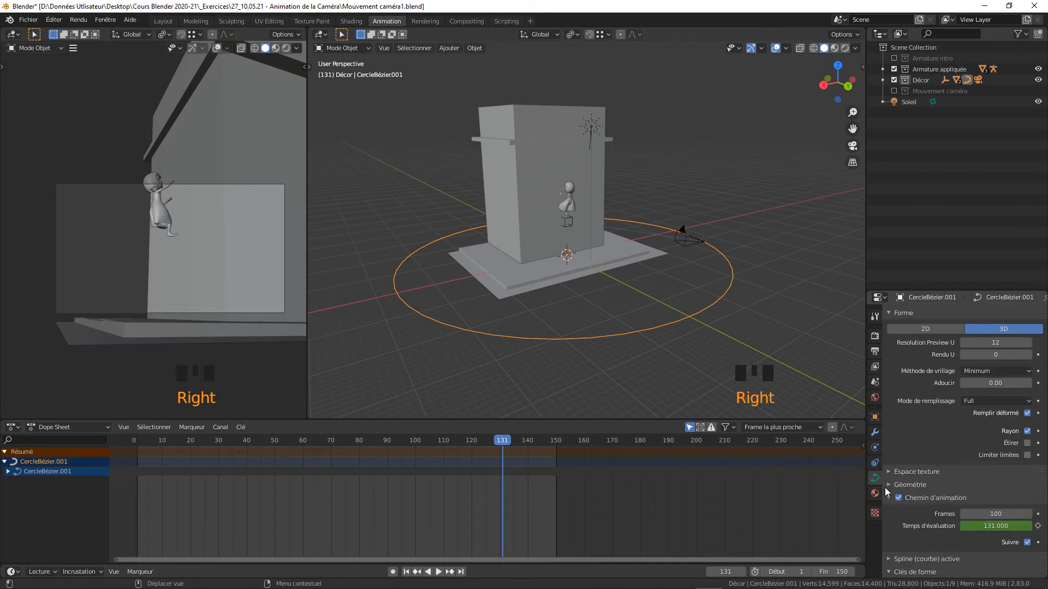
{"action": "scroll", "coordinate": [922, 390], "scroll_direction": "down", "scroll_amount": 3}
{"action": "scroll", "coordinate": [922, 389], "scroll_direction": "up", "scroll_amount": 4}
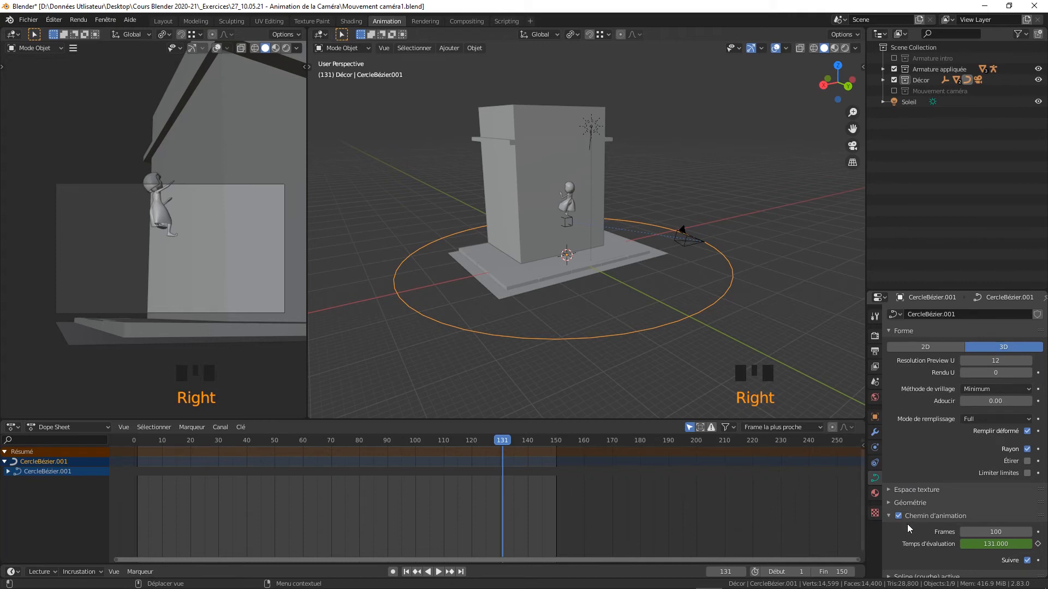
{"action": "left_click", "coordinate": [887, 516]}
{"action": "left_click", "coordinate": [888, 516]}
{"action": "scroll", "coordinate": [915, 515], "scroll_direction": "down", "scroll_amount": 3}
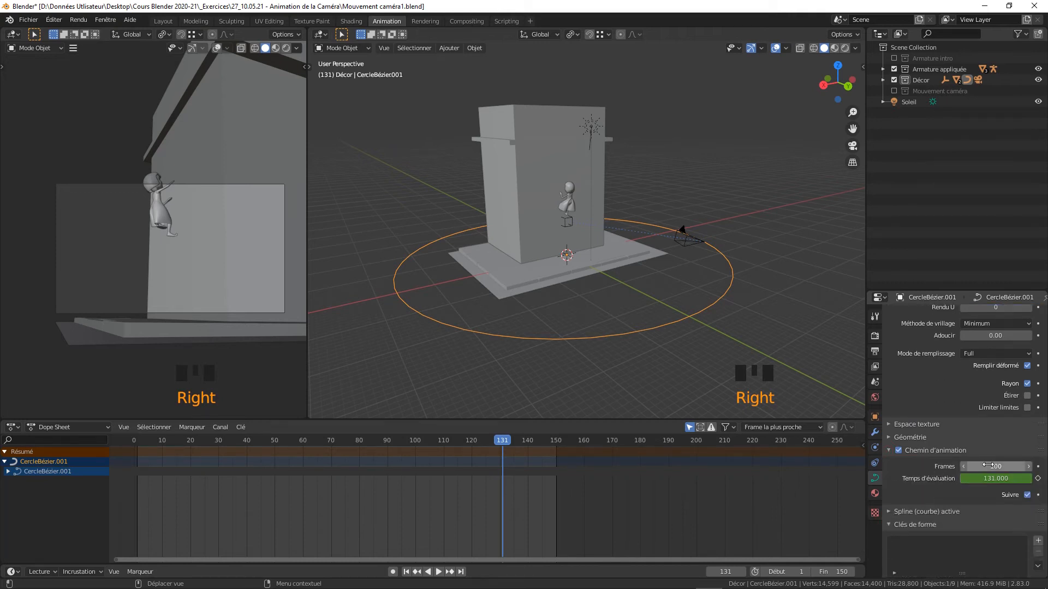
{"action": "left_click_drag", "start_coordinate": [977, 467], "coordinate": [142, 491]}
- Play the animation and raise the circle's path animation length to 553 frames while watching the camera's speed from above
{"action": "key", "text": "shift+space"}
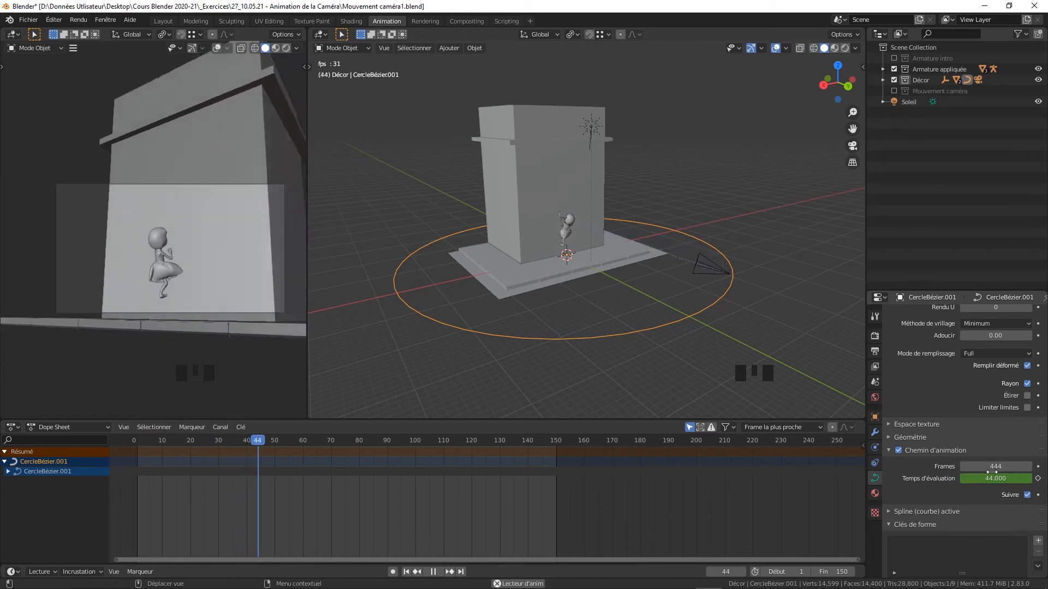
{"action": "left_click_drag", "start_coordinate": [992, 467], "coordinate": [1039, 463]}
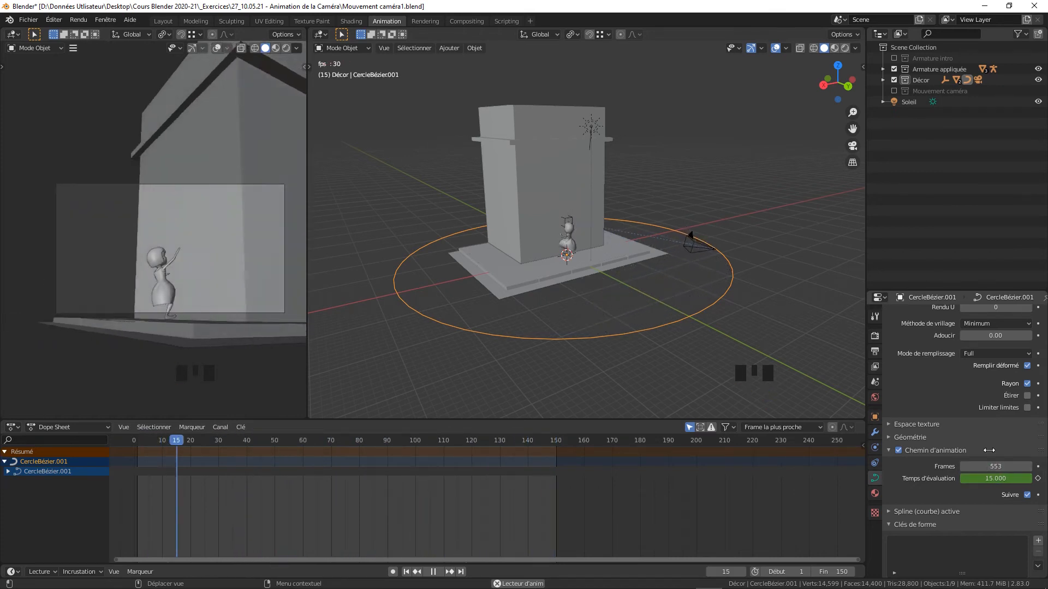
{"action": "middle_click_drag", "start_coordinate": [685, 273], "coordinate": [673, 253]}
{"action": "scroll", "coordinate": [669, 288], "scroll_direction": "up", "scroll_amount": 1}
{"action": "scroll", "coordinate": [674, 257], "scroll_direction": "down", "scroll_amount": 2}
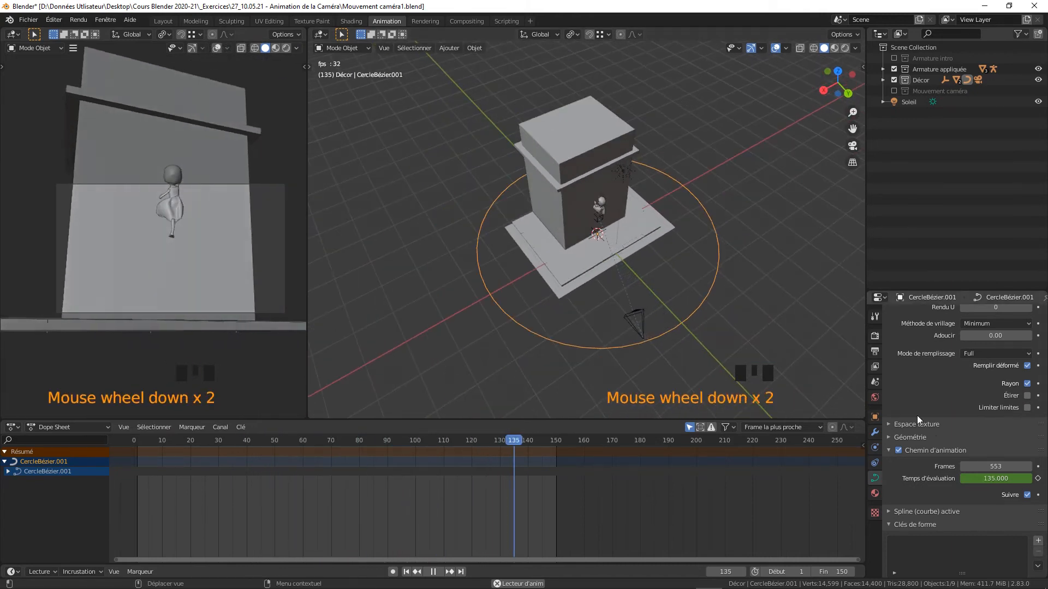
- Set the Bézier circle's path animation length to 100 frames while the animation plays
{"action": "left_click", "coordinate": [986, 464]}
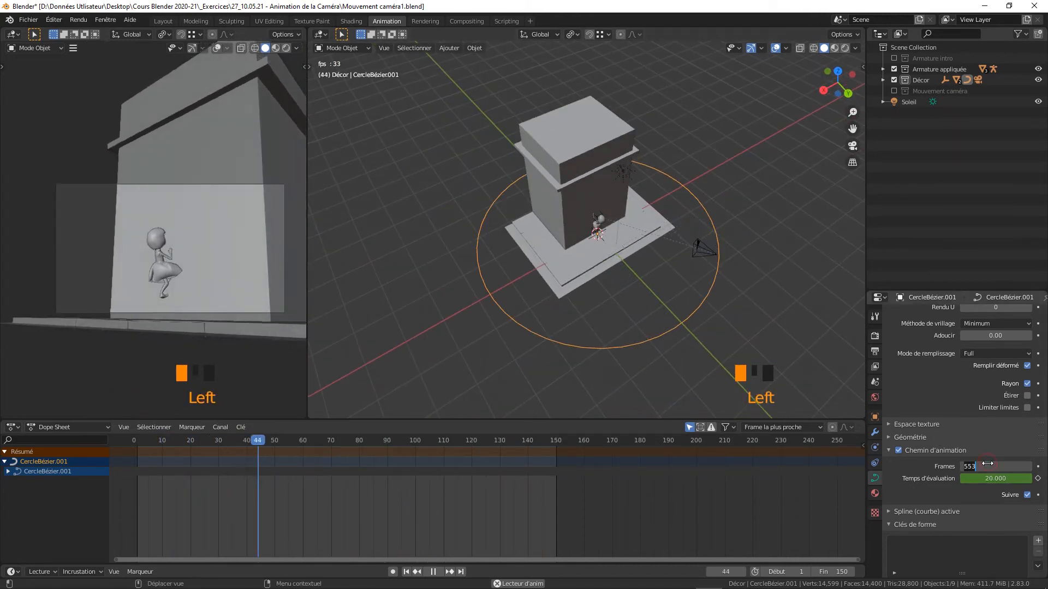
{"action": "type", "text": "100"}
{"action": "key", "text": "Return"}
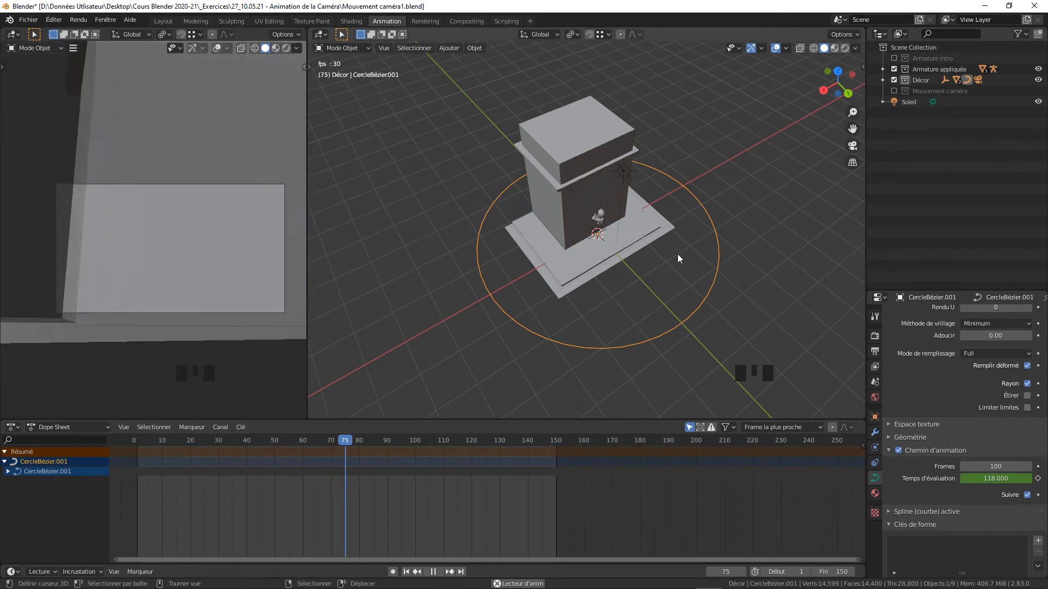
- Set the circle's path animation length to 375 frames and stop the playback
{"action": "left_click_drag", "start_coordinate": [1000, 467], "coordinate": [931, 450]}
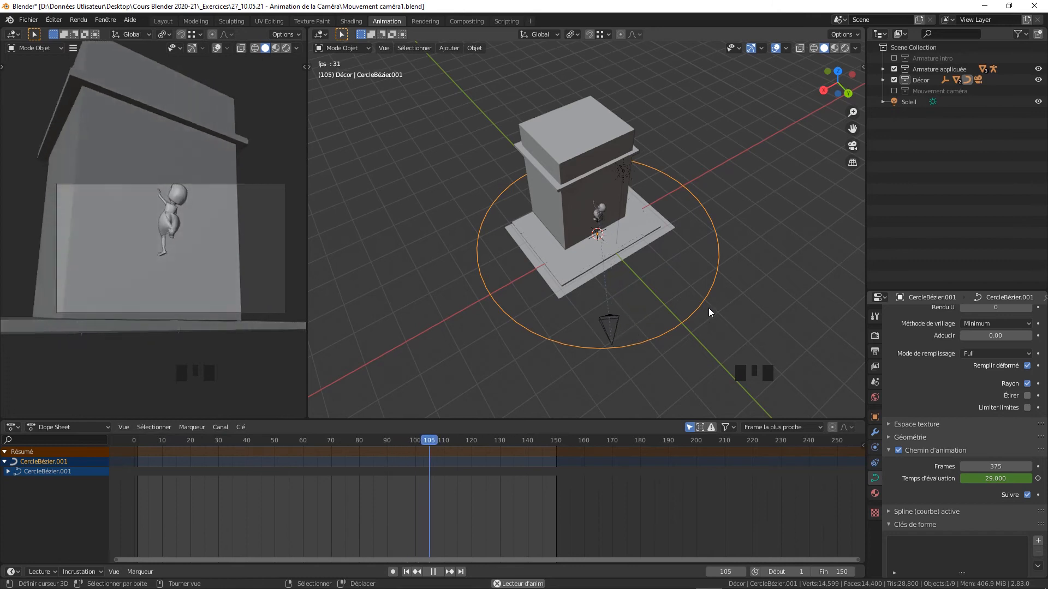
{"action": "mouse_move", "coordinate": [645, 314]}
{"action": "middle_mouse_down"}
{"action": "mouse_move", "coordinate": [661, 319]}
{"action": "mouse_move", "coordinate": [655, 281]}
{"action": "mouse_move", "coordinate": [638, 296]}
{"action": "middle_mouse_up"}
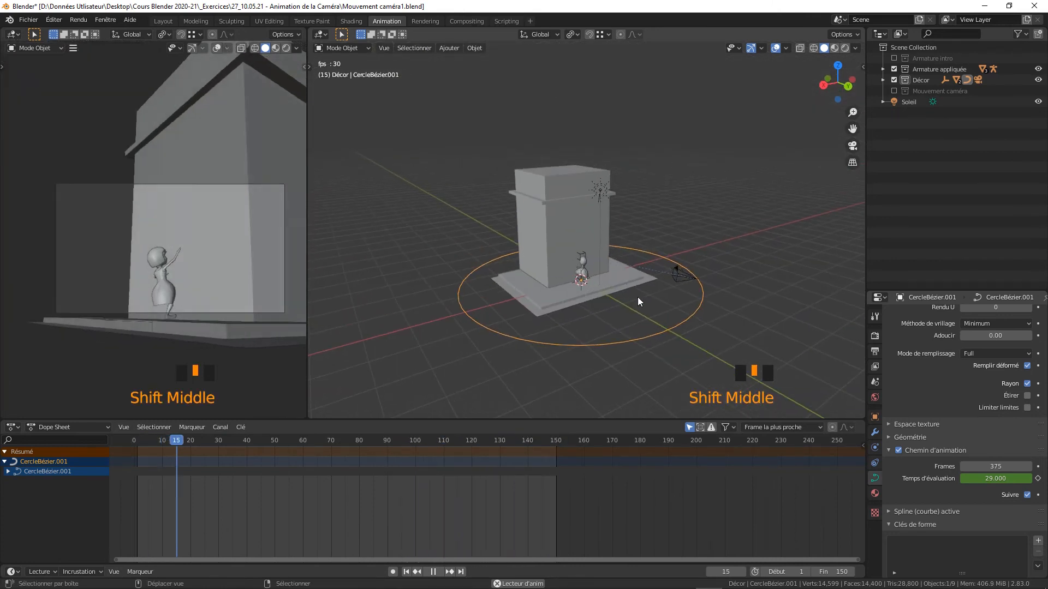
{"action": "key", "text": "shift+space"}
- At frame 1, lower the tracking empty along Z to the character's upper body and insert a PosRotTaille keyframe
{"action": "scroll", "coordinate": [591, 264], "scroll_direction": "up", "scroll_amount": 3}
{"action": "scroll", "coordinate": [590, 270], "scroll_direction": "down", "scroll_amount": 1}
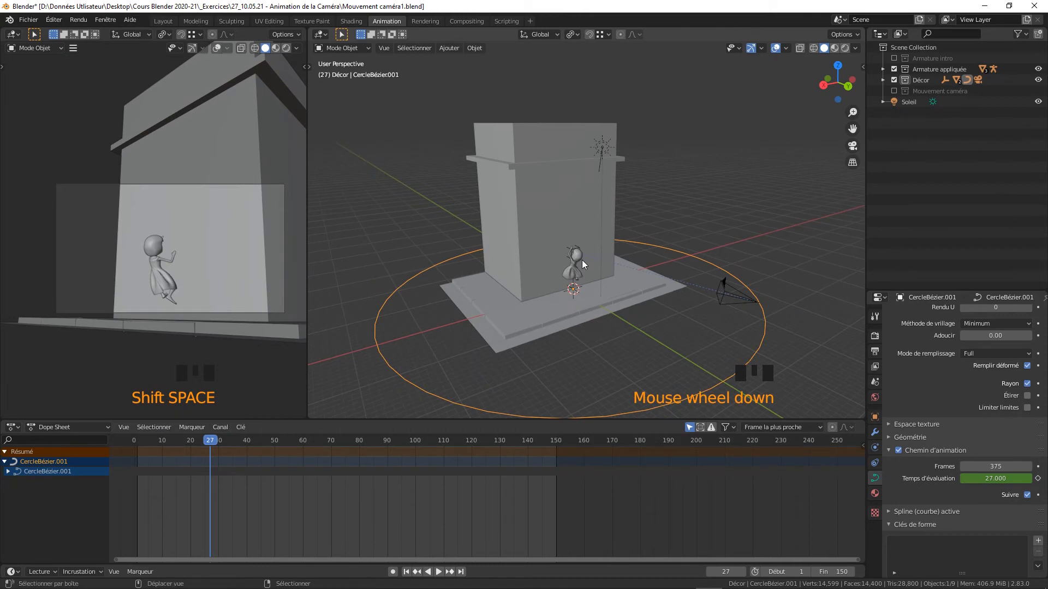
{"action": "key", "text": "shift+Left"}
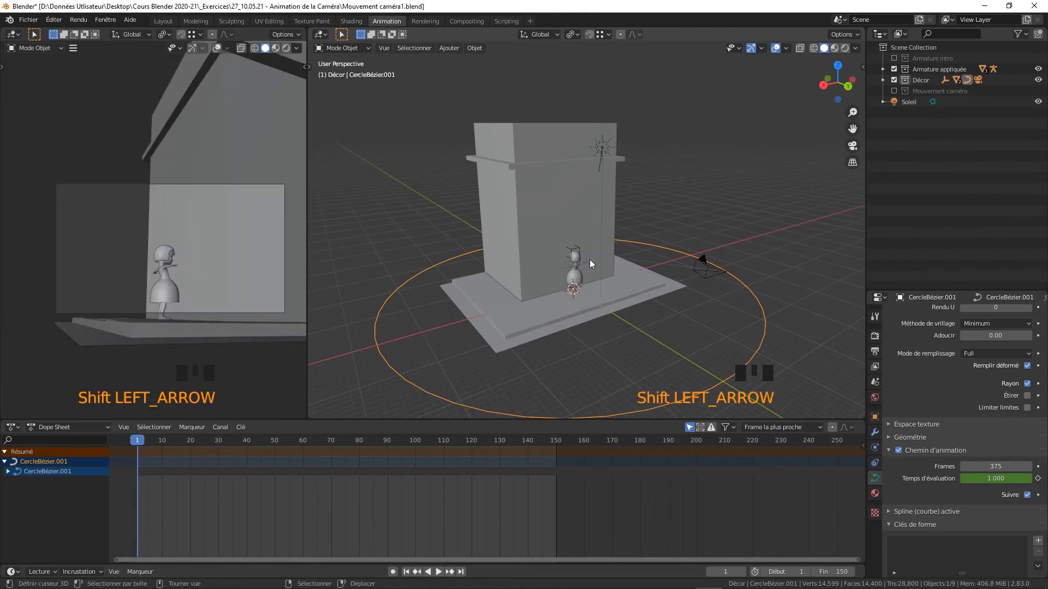
{"action": "right_click", "coordinate": [582, 248]}
{"action": "key", "text": "g"}
{"action": "key", "text": "z"}
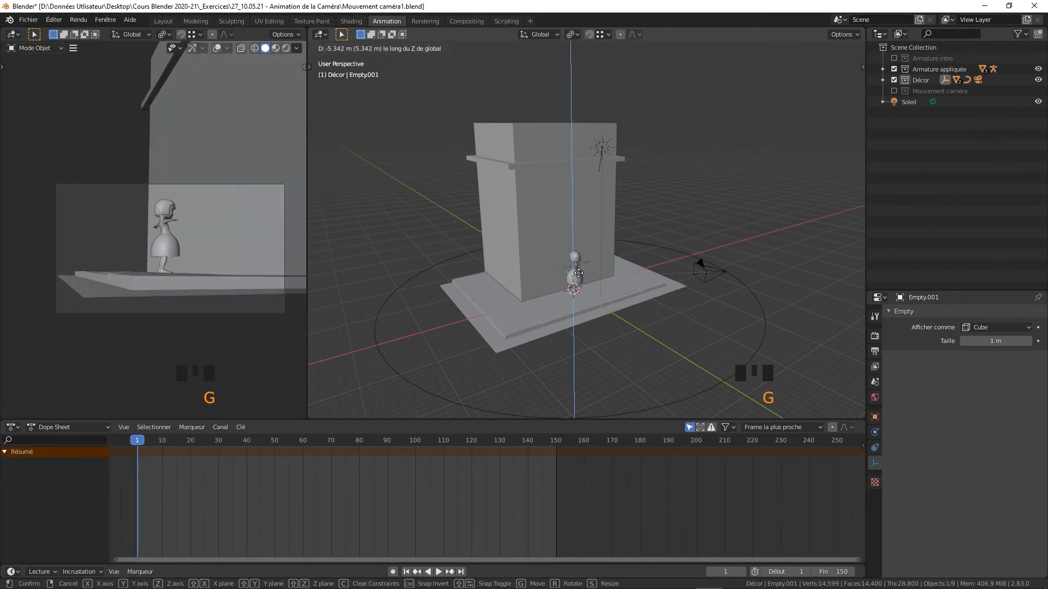
{"action": "left_click", "coordinate": [579, 271]}
{"action": "key", "text": "g"}
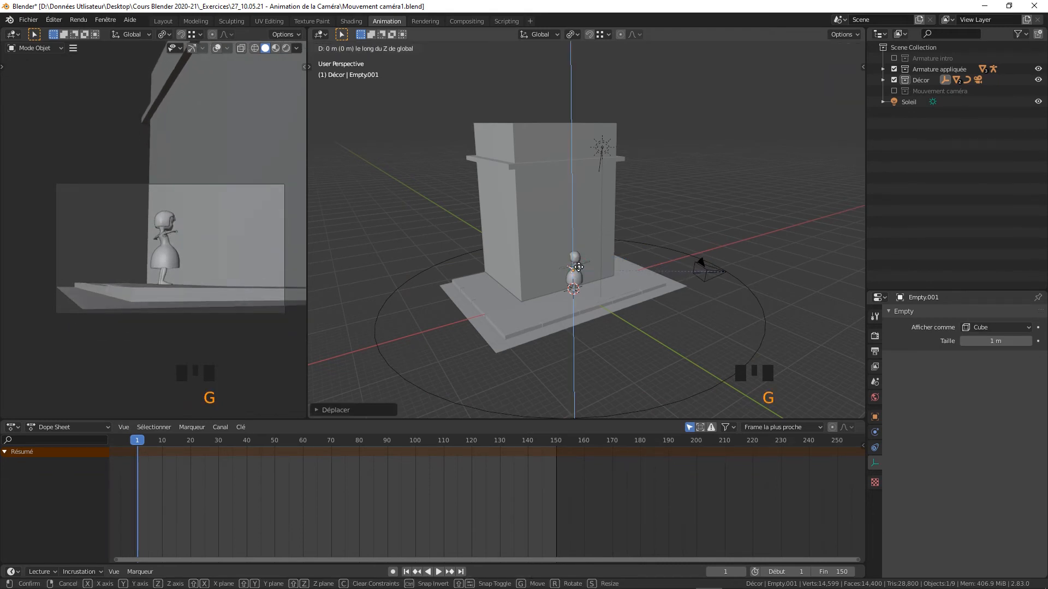
{"action": "left_click", "coordinate": [596, 290]}
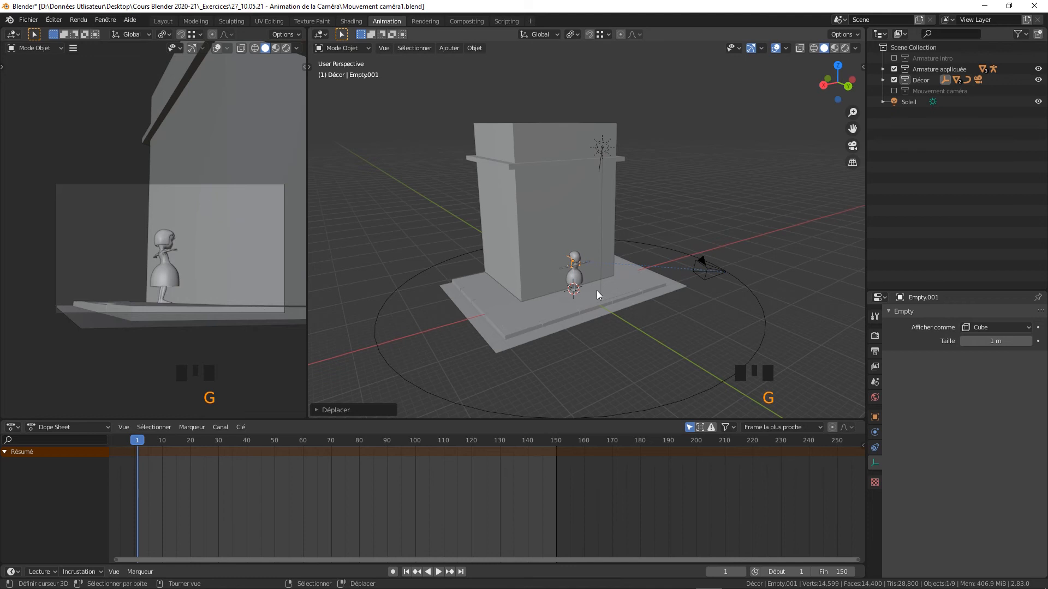
{"action": "key", "text": "i"}
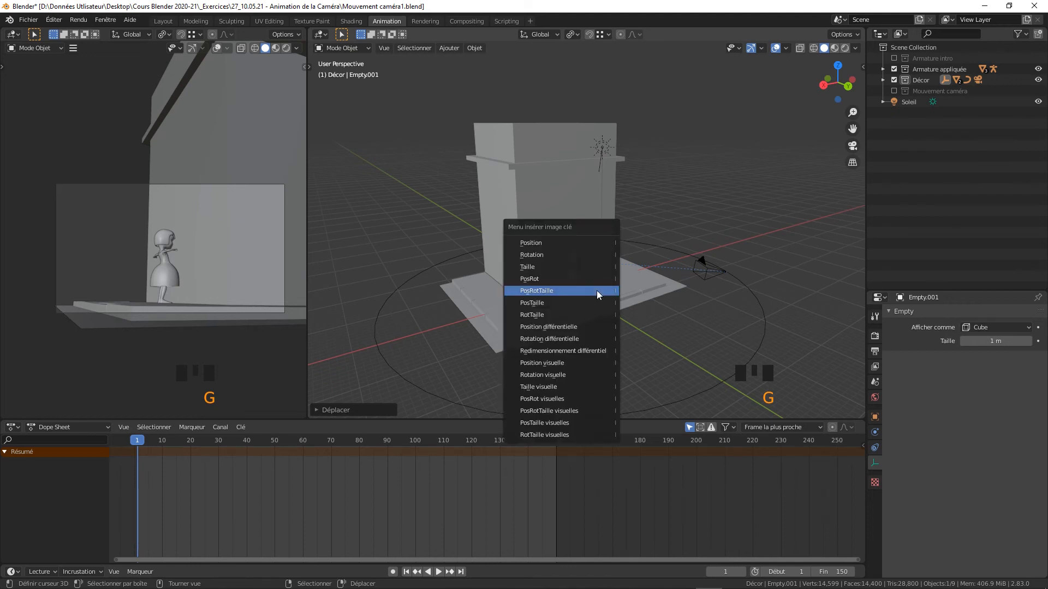
{"action": "left_click", "coordinate": [597, 290]}
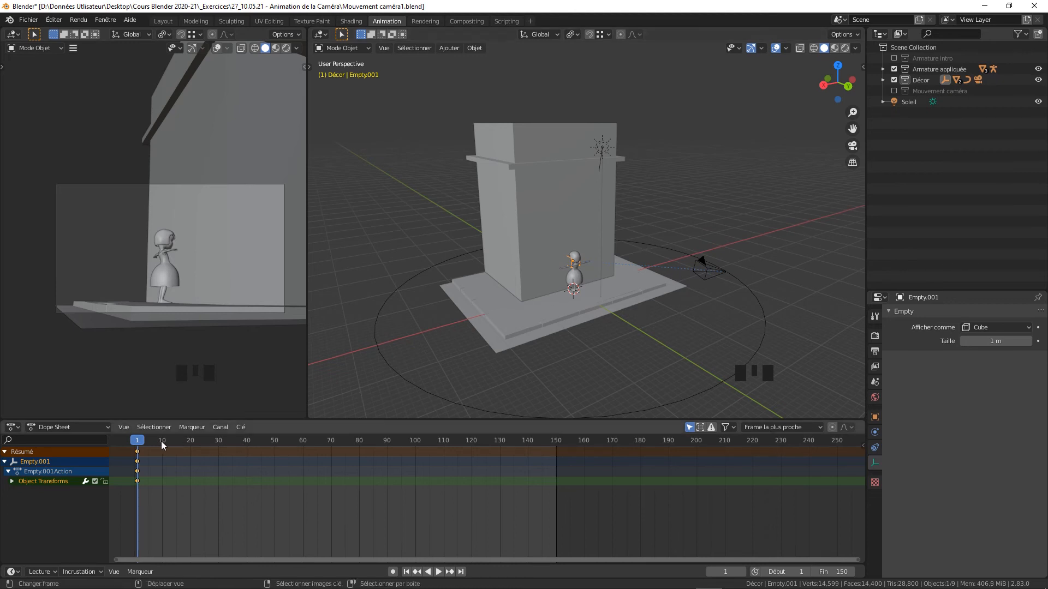
- At frame 150, raise the empty along Z to the floating character's head and insert a PosRotTaille keyframe
{"action": "left_click_drag", "start_coordinate": [162, 441], "coordinate": [555, 456]}
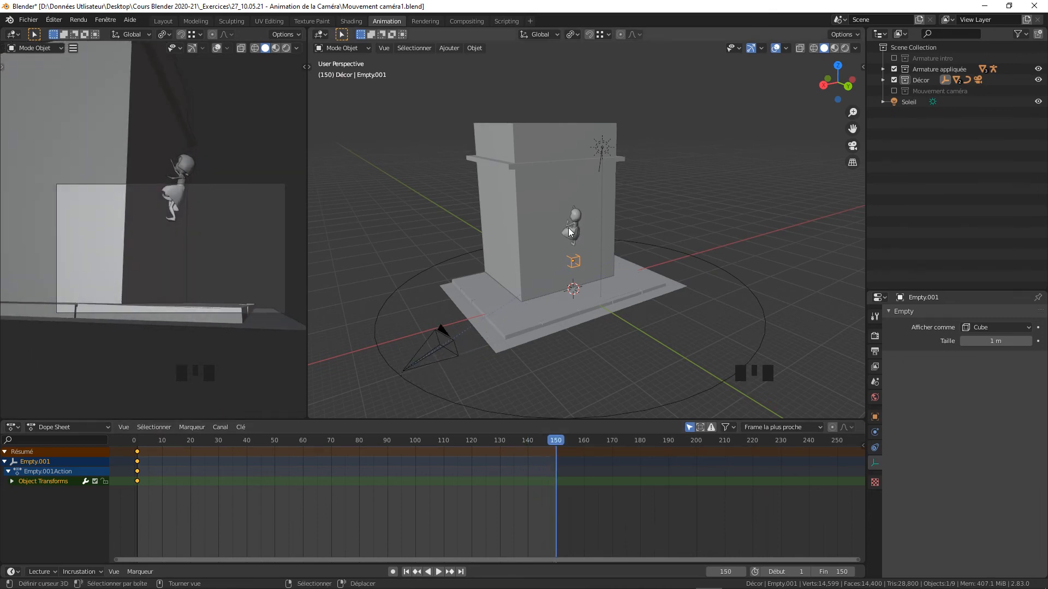
{"action": "key", "text": "g"}
{"action": "key", "text": "z"}
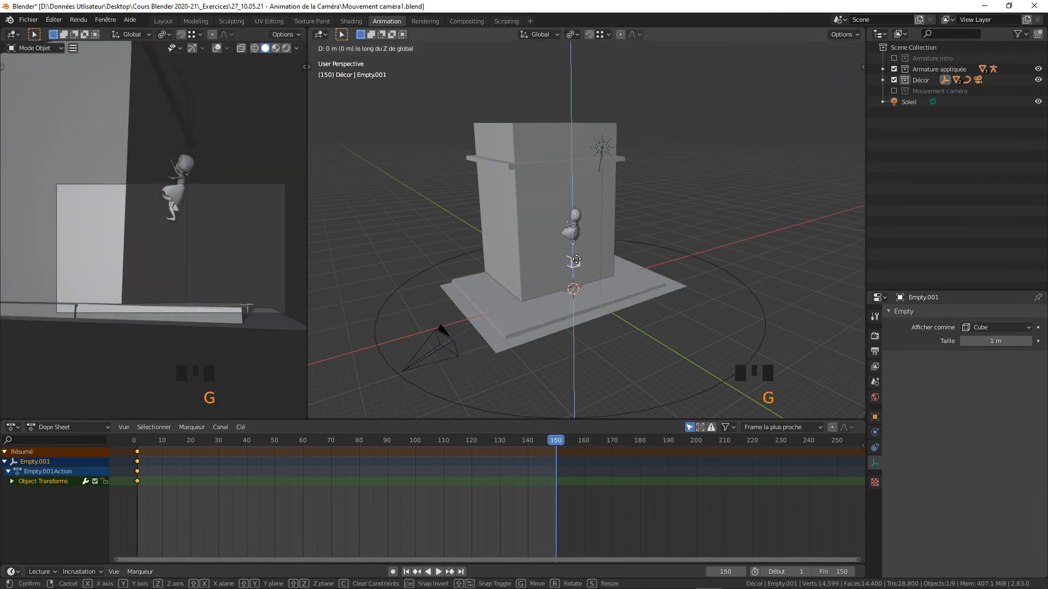
{"action": "left_click", "coordinate": [578, 213]}
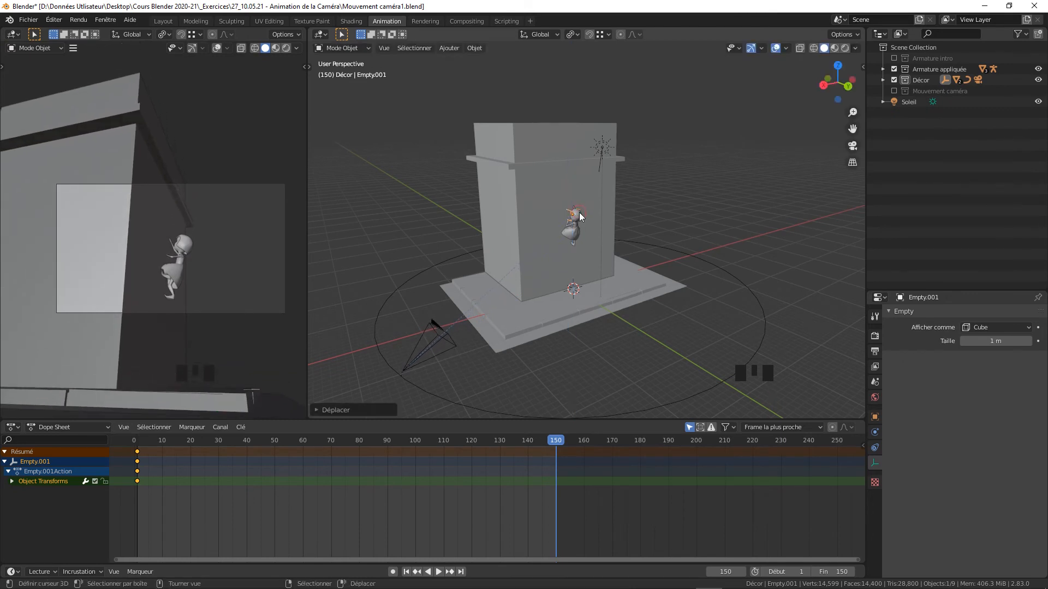
{"action": "key", "text": "i"}
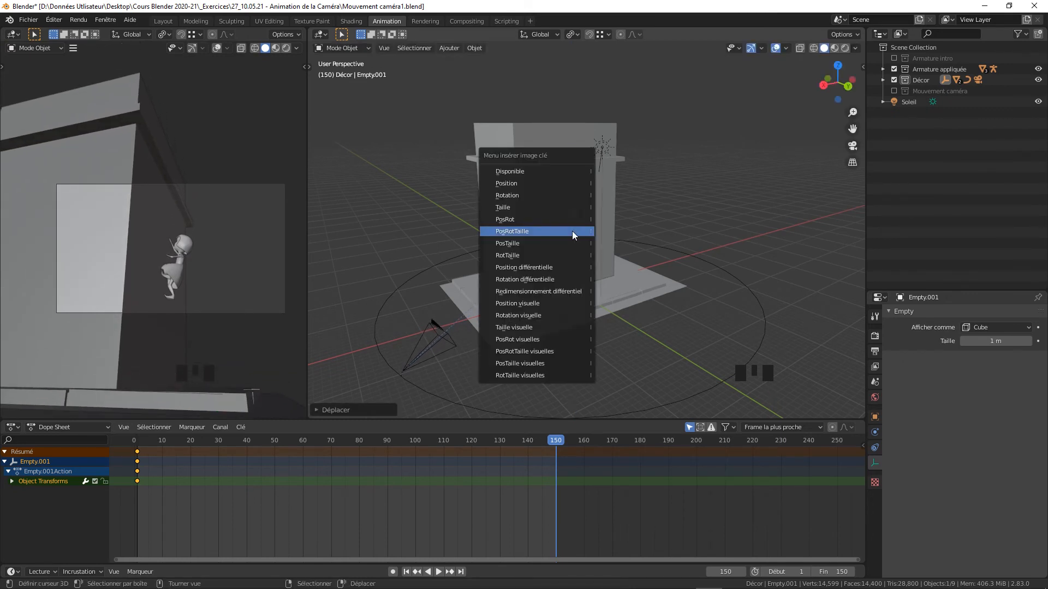
{"action": "left_click", "coordinate": [572, 235]}
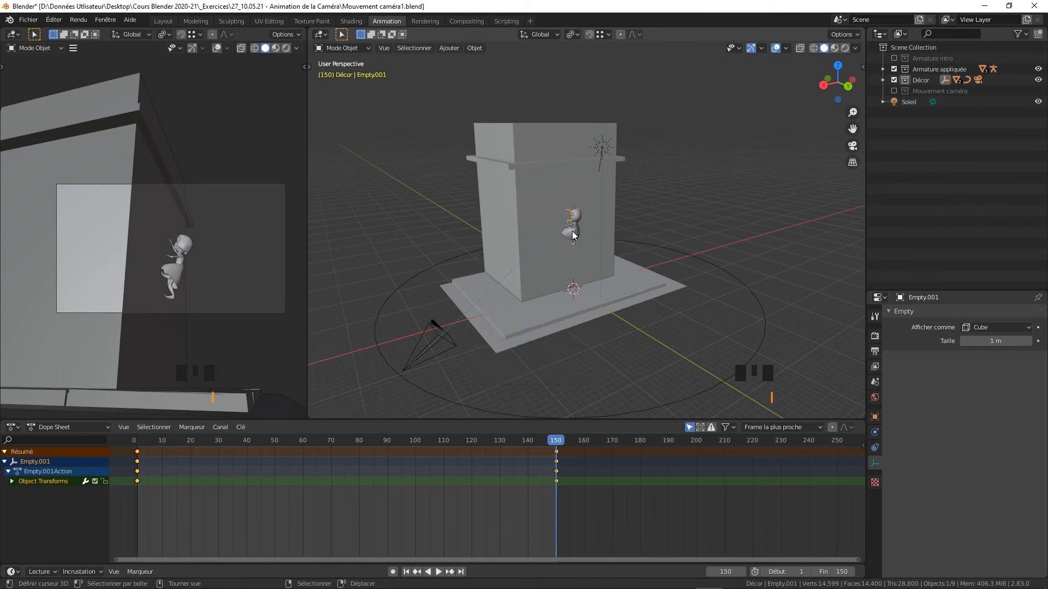
- Play the animation to check how the empty rises with the character and stop at frame 44
{"action": "key", "text": "shift+space"}
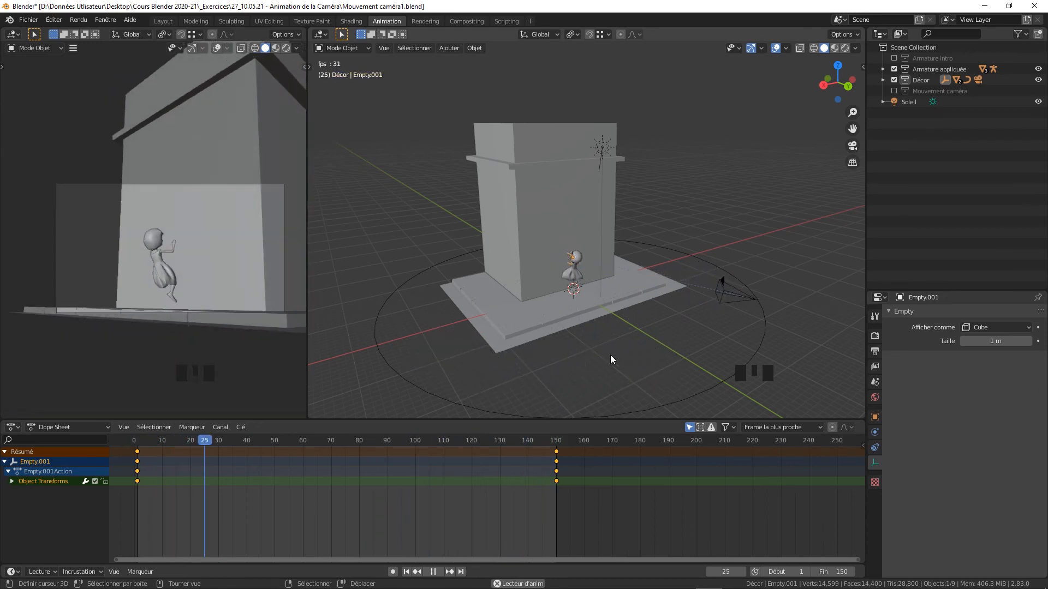
{"action": "key", "text": "shift+space"}
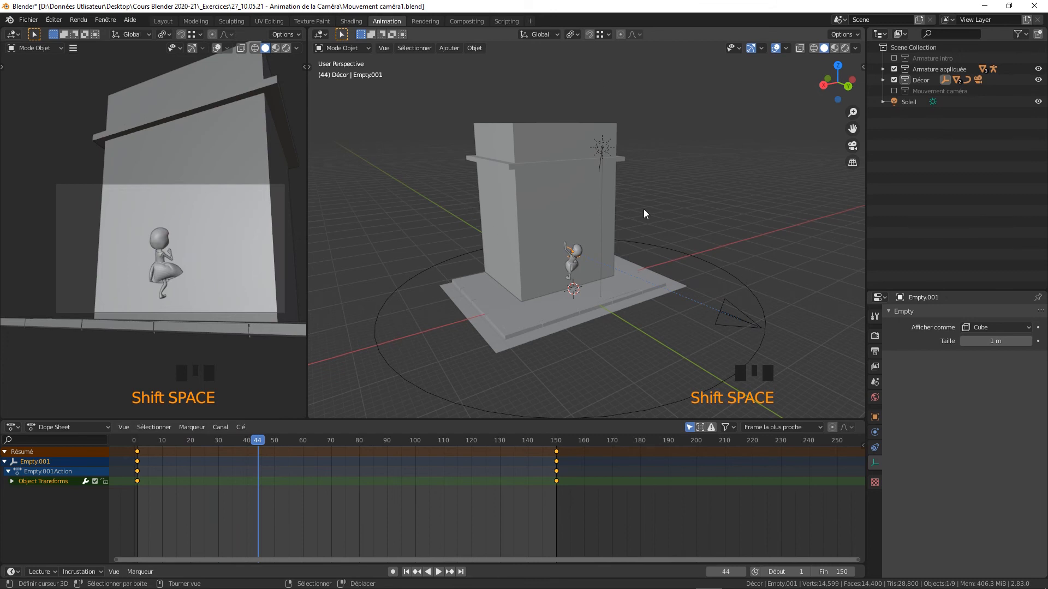
- Select the Bézier circle, return to frame 1 and try raising the circle along Z
{"action": "right_click", "coordinate": [730, 274]}
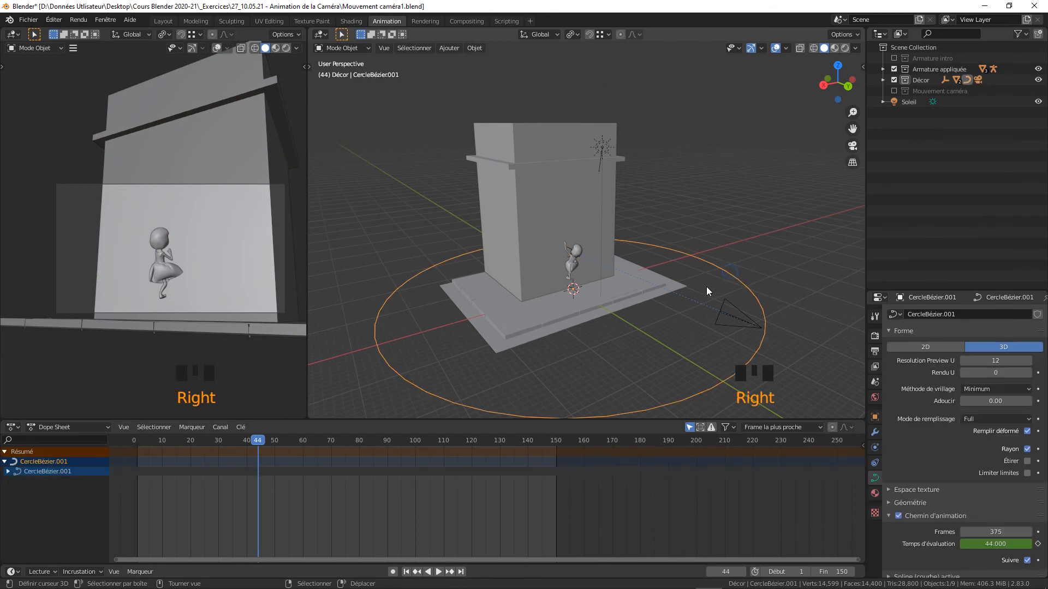
{"action": "key", "text": "shift+Left"}
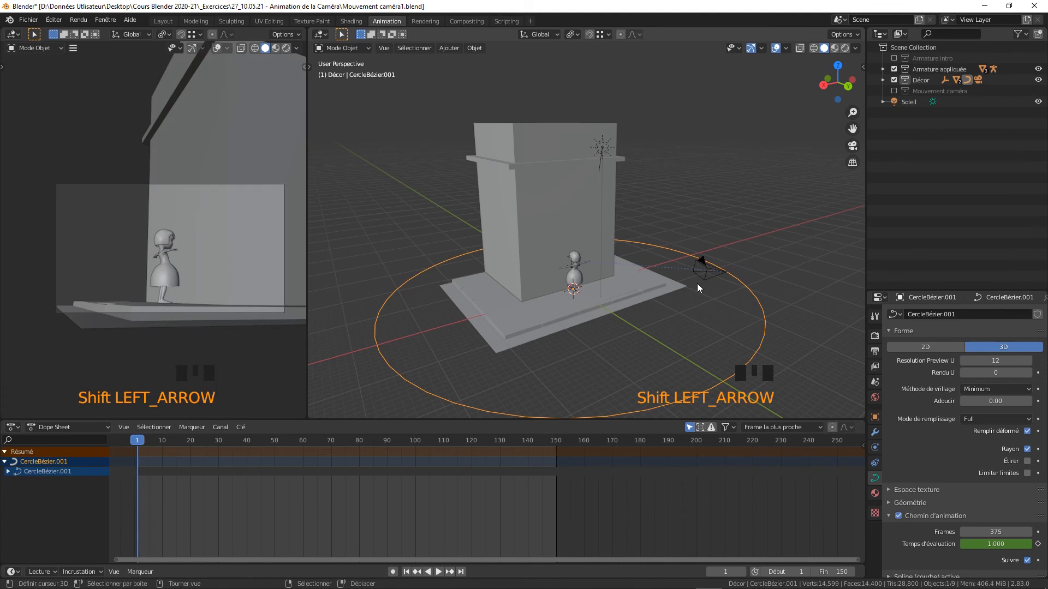
{"action": "key", "text": "g"}
{"action": "key", "text": "z"}
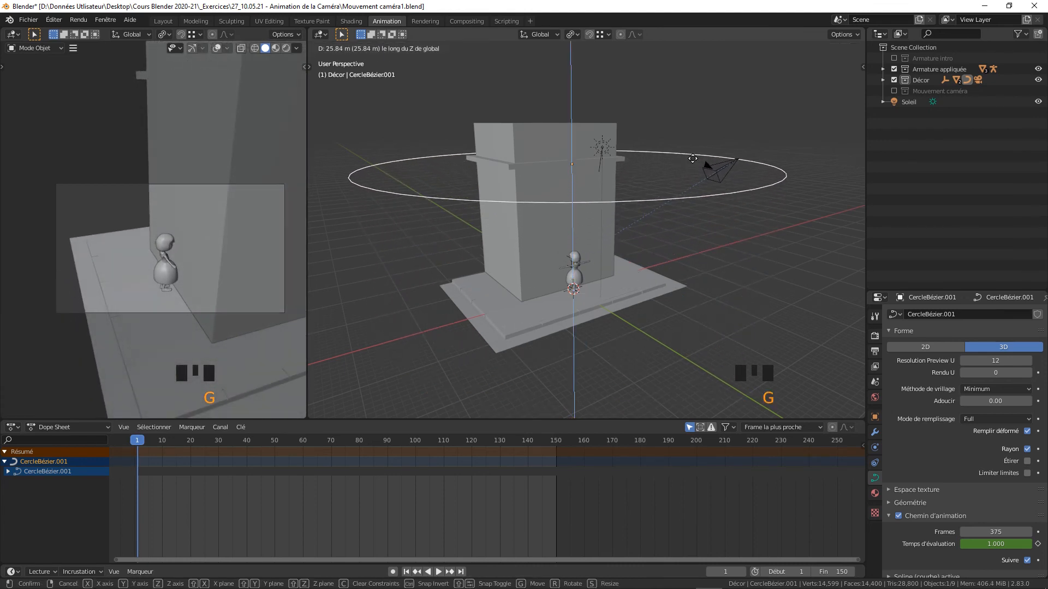
{"action": "left_click", "coordinate": [712, 270]}
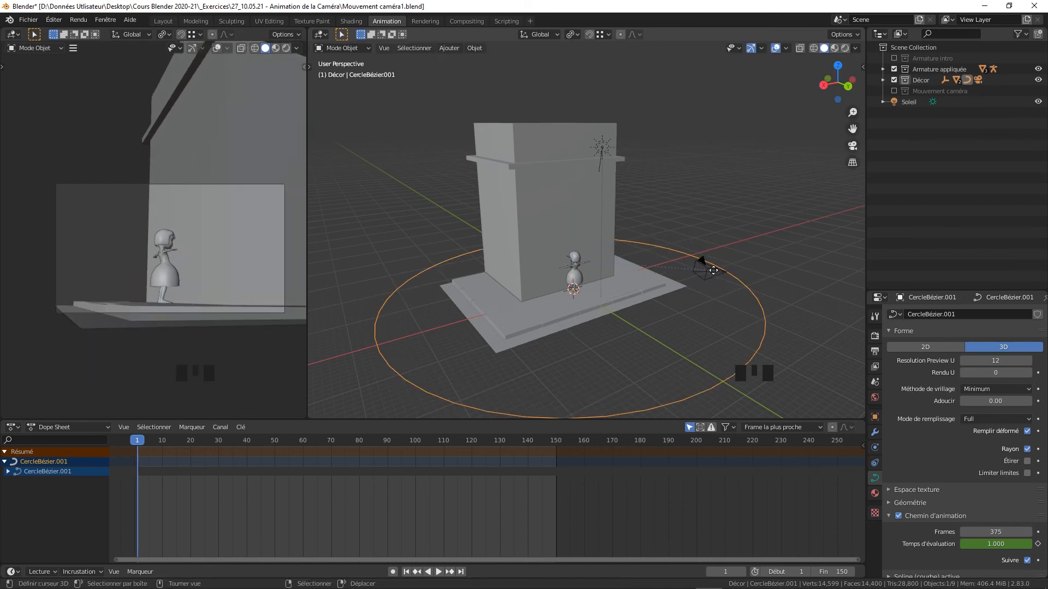
- Shrink the circle, raise it along Z to just below the building's ledge, and key its PosRotTaille at frame 1
{"action": "key", "text": "s"}
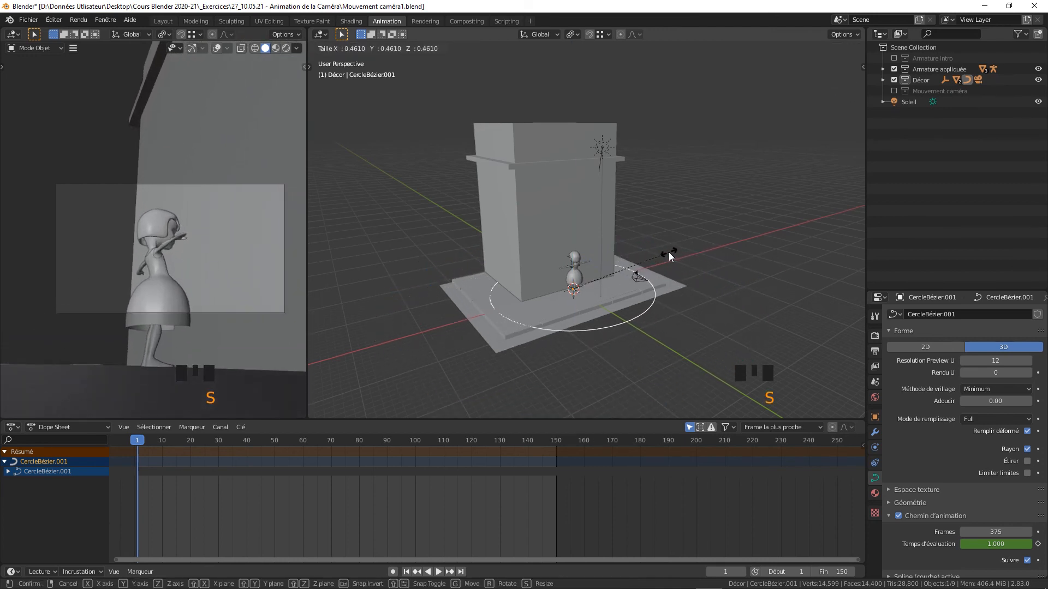
{"action": "left_click", "coordinate": [653, 249]}
{"action": "key", "text": "g"}
{"action": "key", "text": "z"}
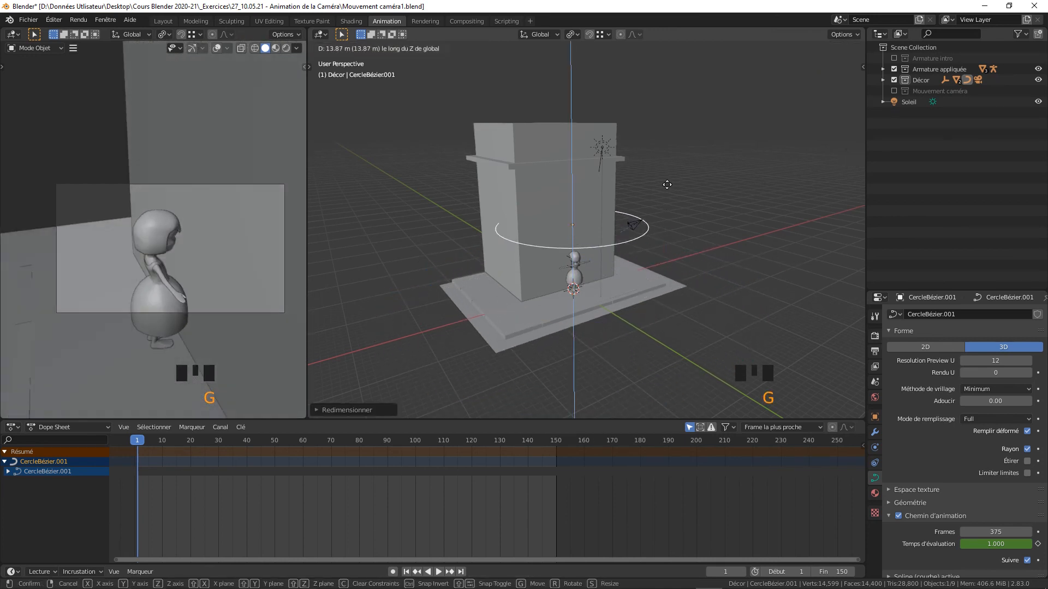
{"action": "left_click", "coordinate": [660, 145]}
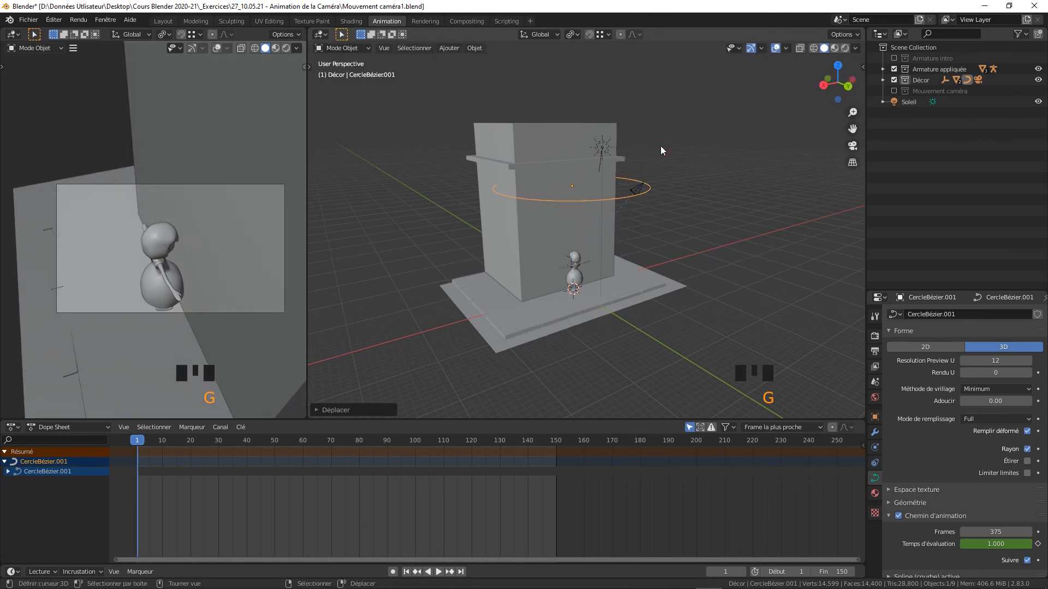
{"action": "key", "text": "s"}
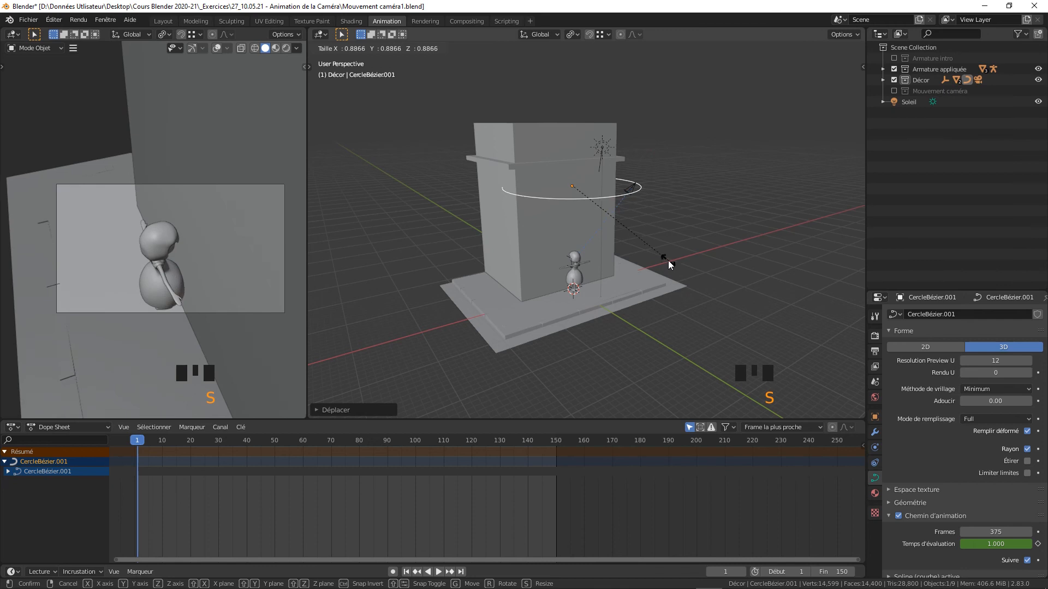
{"action": "left_click", "coordinate": [613, 190]}
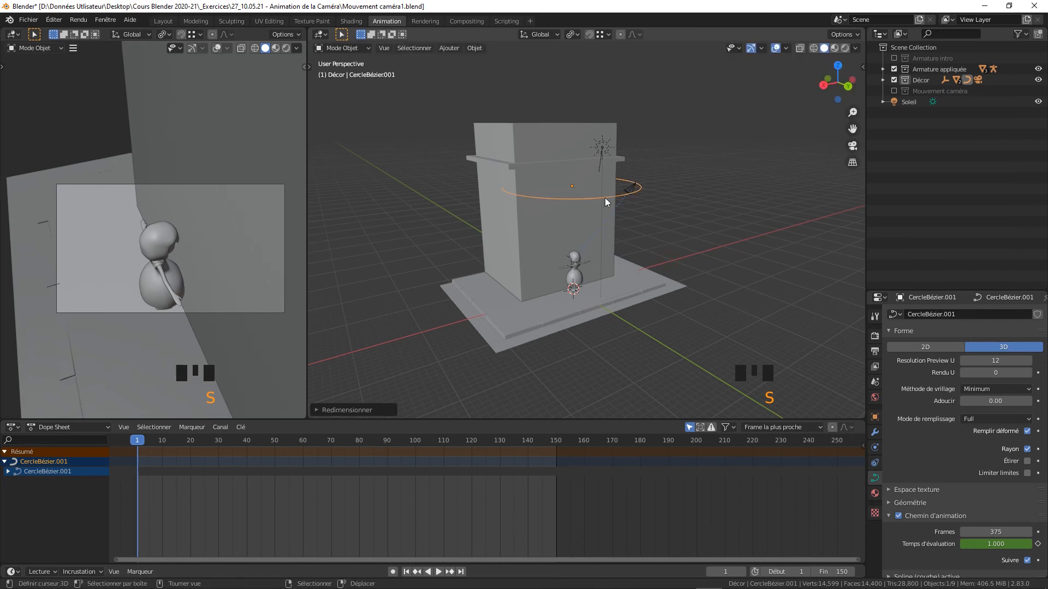
{"action": "key", "text": "i"}
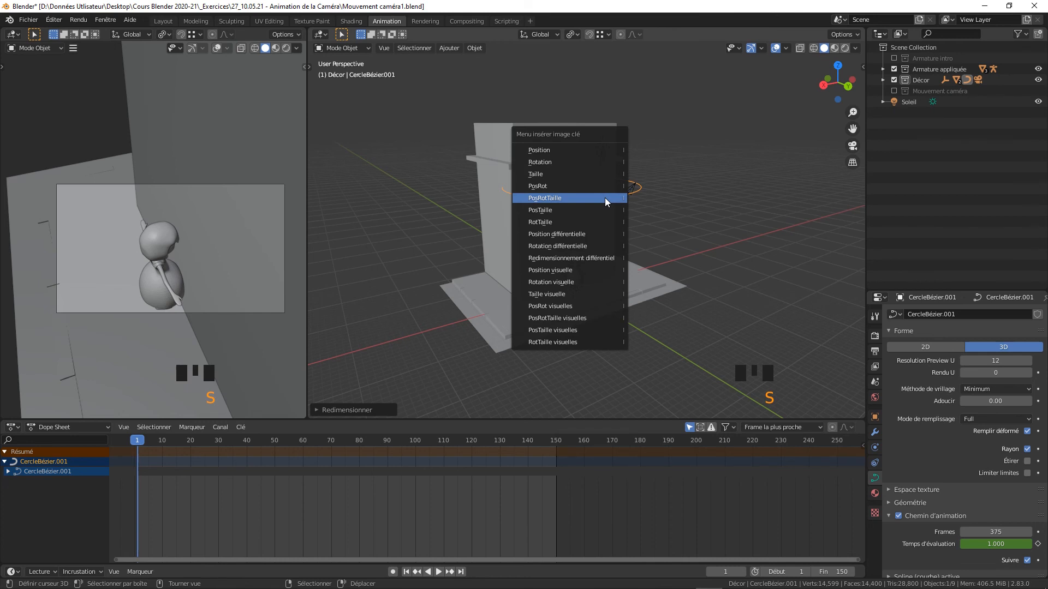
{"action": "left_click", "coordinate": [604, 198]}
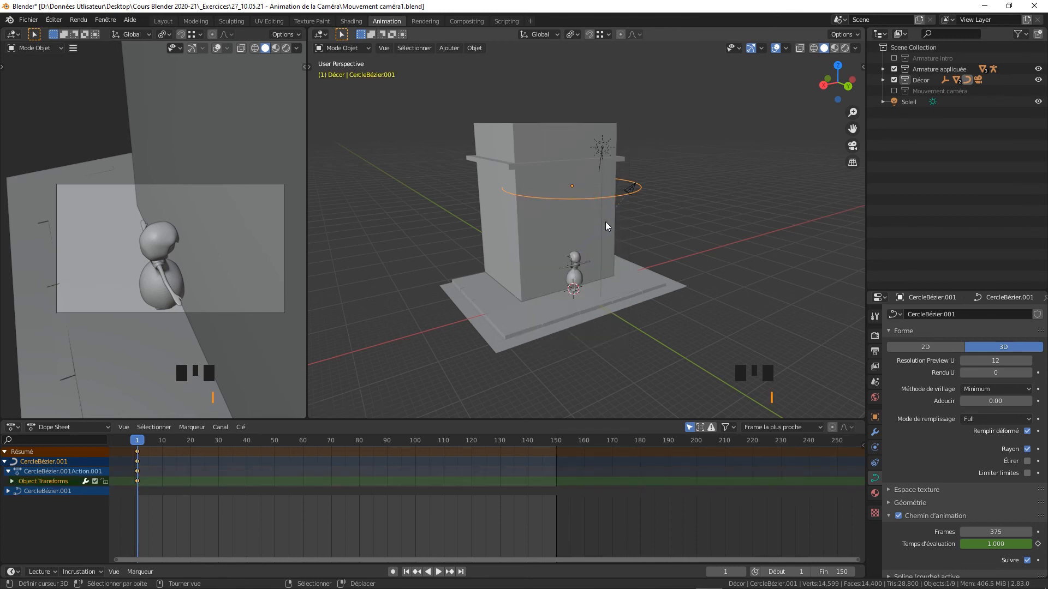
- At frame 150, lower the circle along Z to near the building's base, enlarge it well beyond the base, and key PosRotTaille
{"action": "left_click", "coordinate": [553, 444]}
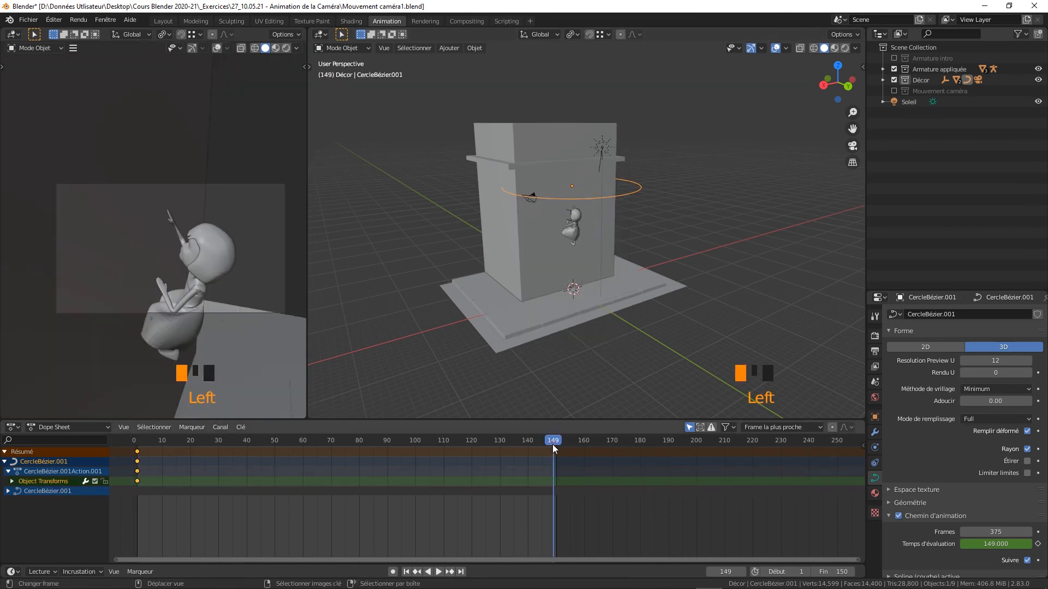
{"action": "key", "text": "Right"}
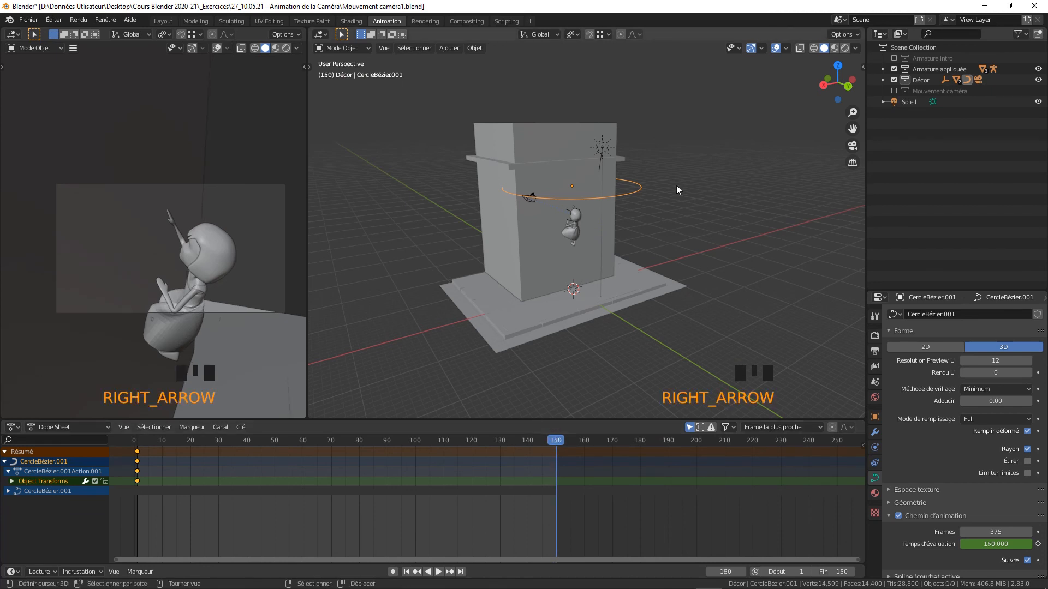
{"action": "key", "text": "g"}
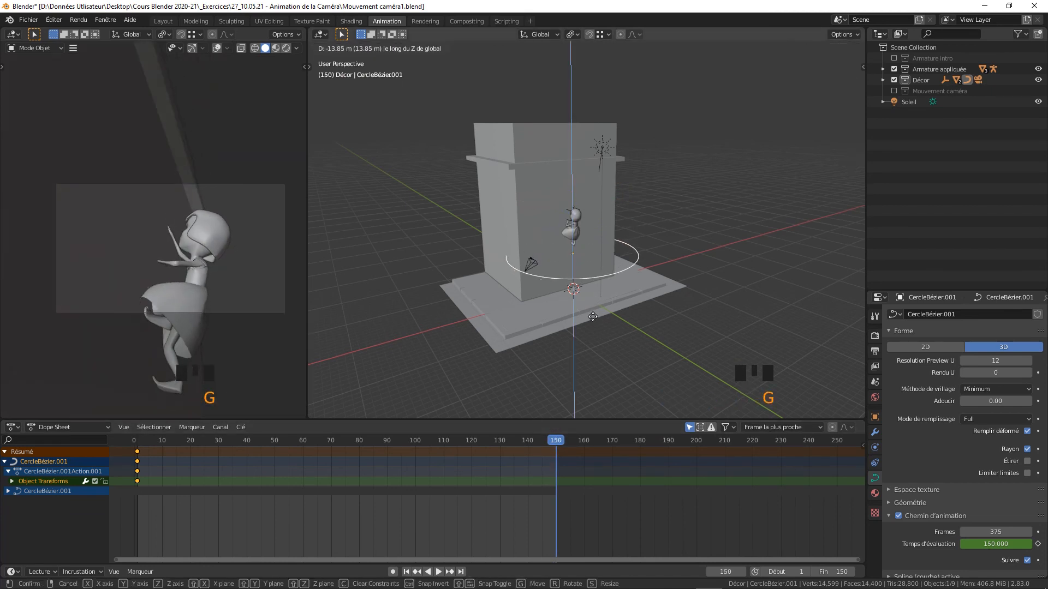
{"action": "left_click", "coordinate": [592, 321]}
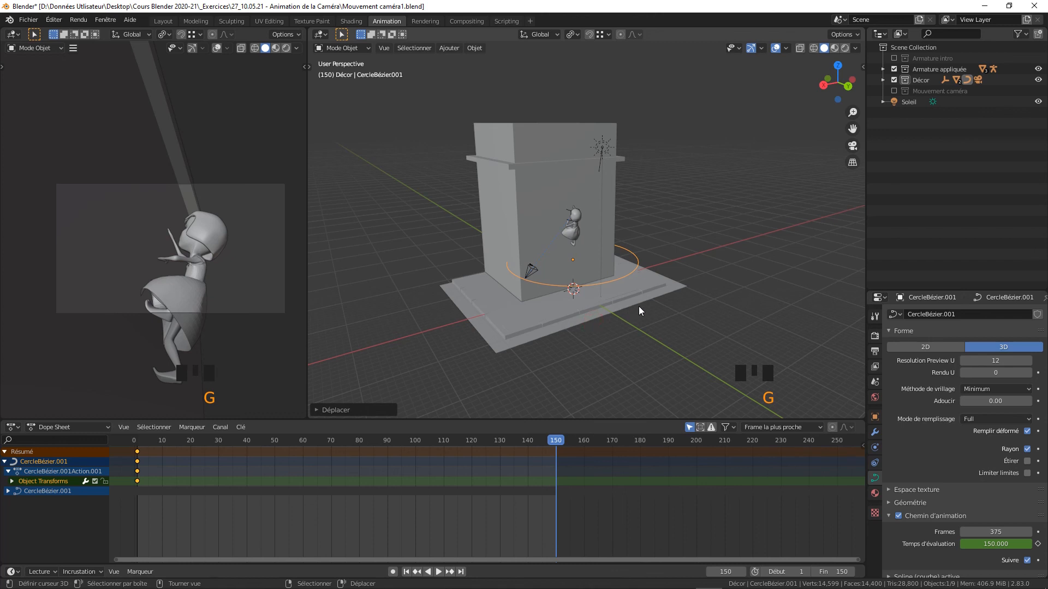
{"action": "key", "text": "s"}
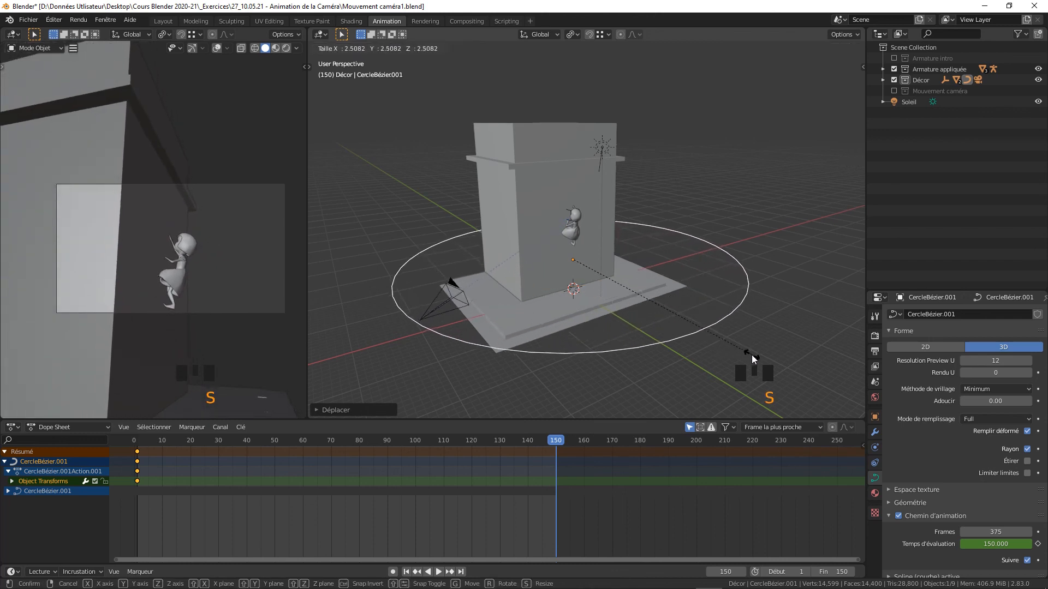
{"action": "left_click", "coordinate": [785, 366]}
{"action": "key", "text": "i"}
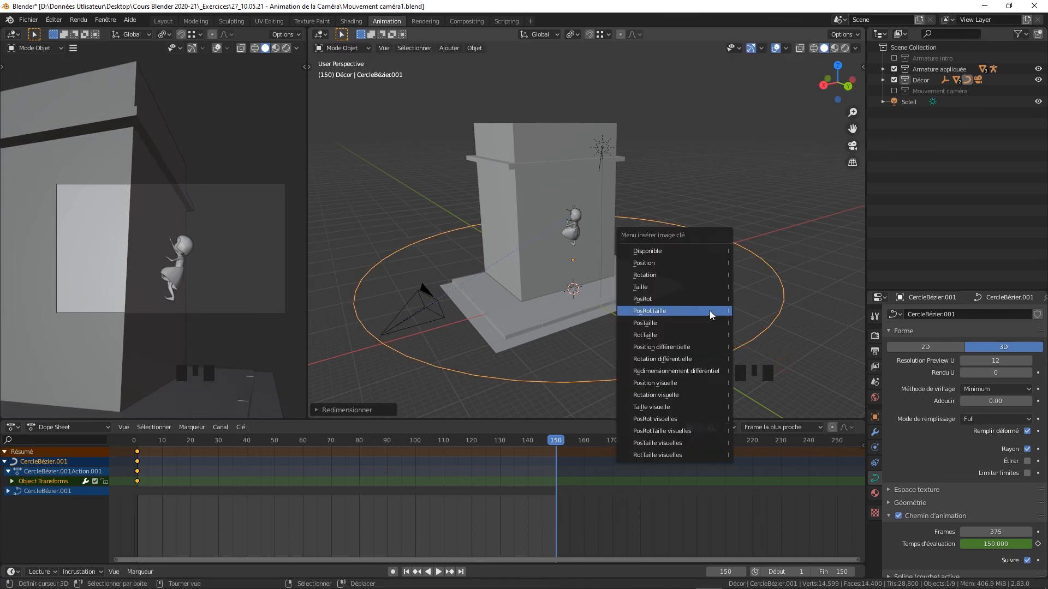
{"action": "left_click", "coordinate": [710, 310]}
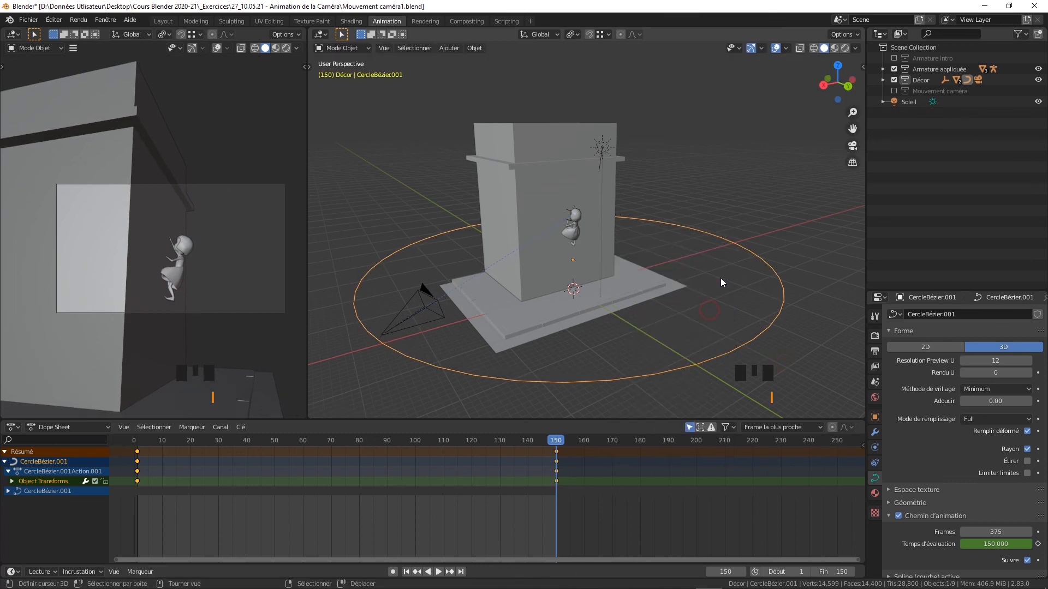
- Play the animation from frame 1 to check the camera's movement along the descending and widening circle, and stop it
{"action": "key", "text": "shift+Left"}
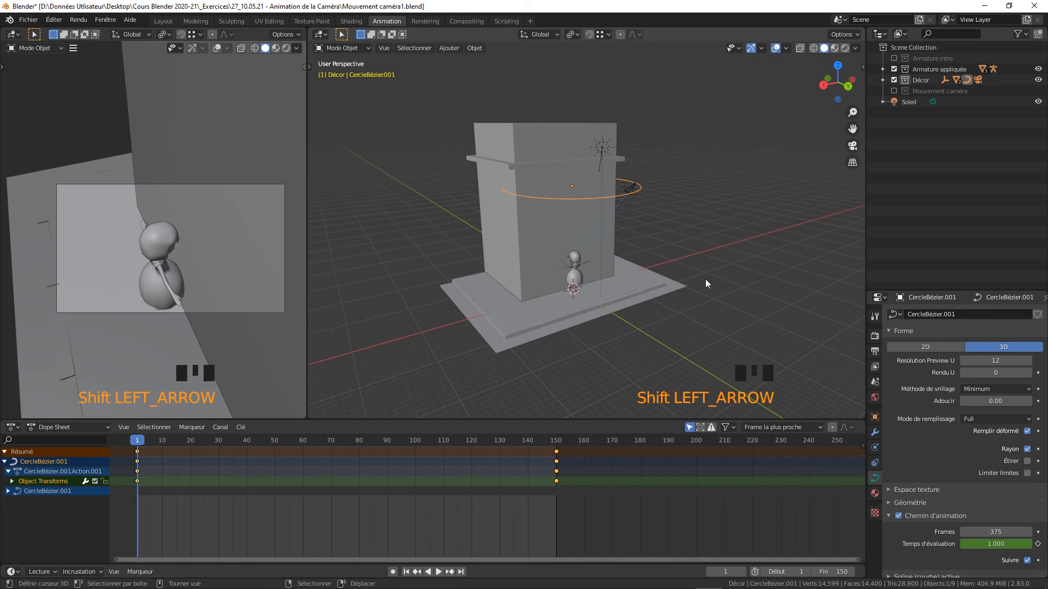
{"action": "key", "text": "shift+space"}
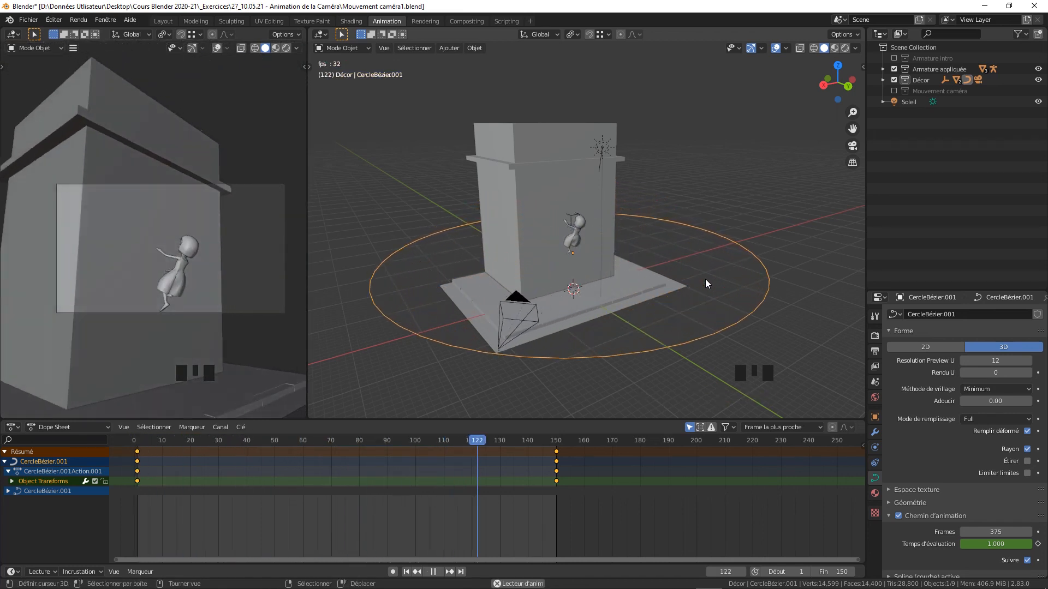
{"action": "key", "text": "shift+space"}
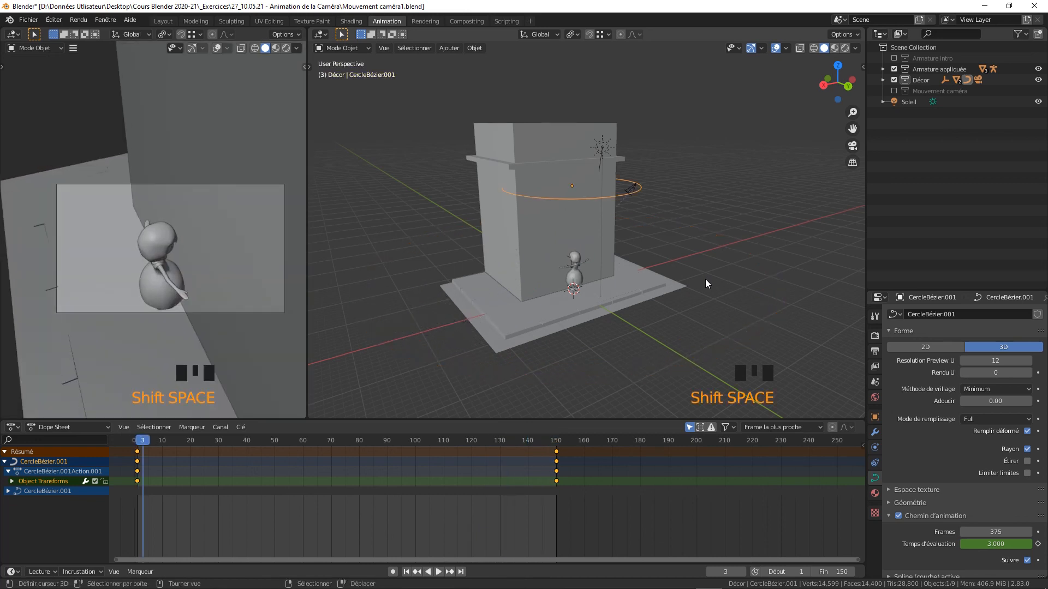